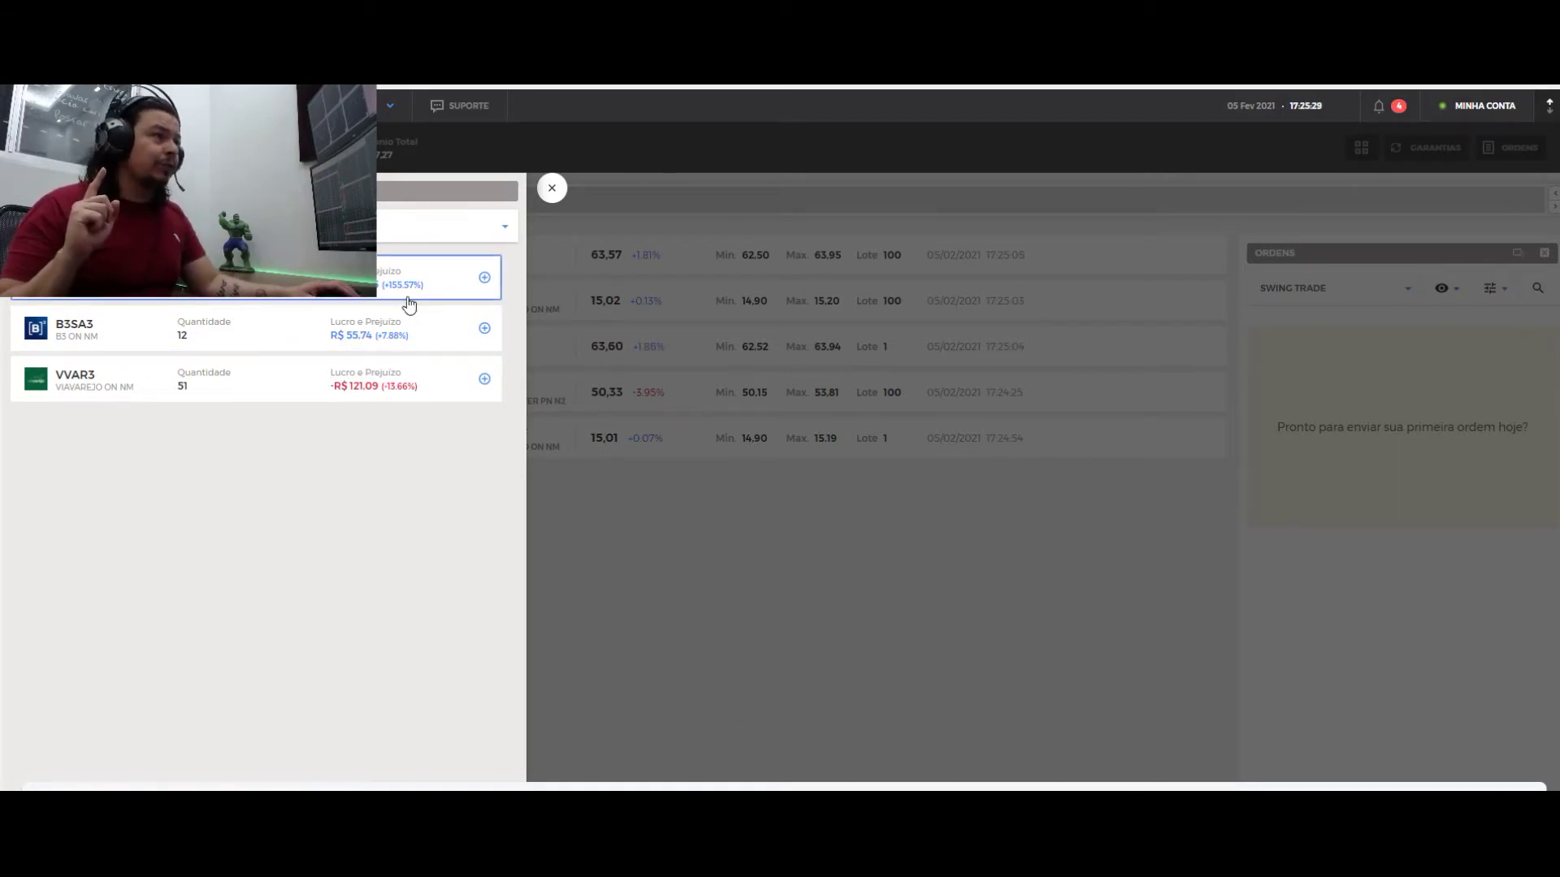
Step: Open Calculator beside the positions list and compute 155,57 + 7,88 - 13,66 to total the holdings' percentage results
{"action": "key", "text": "super"}
{"action": "type", "text": "cal"}
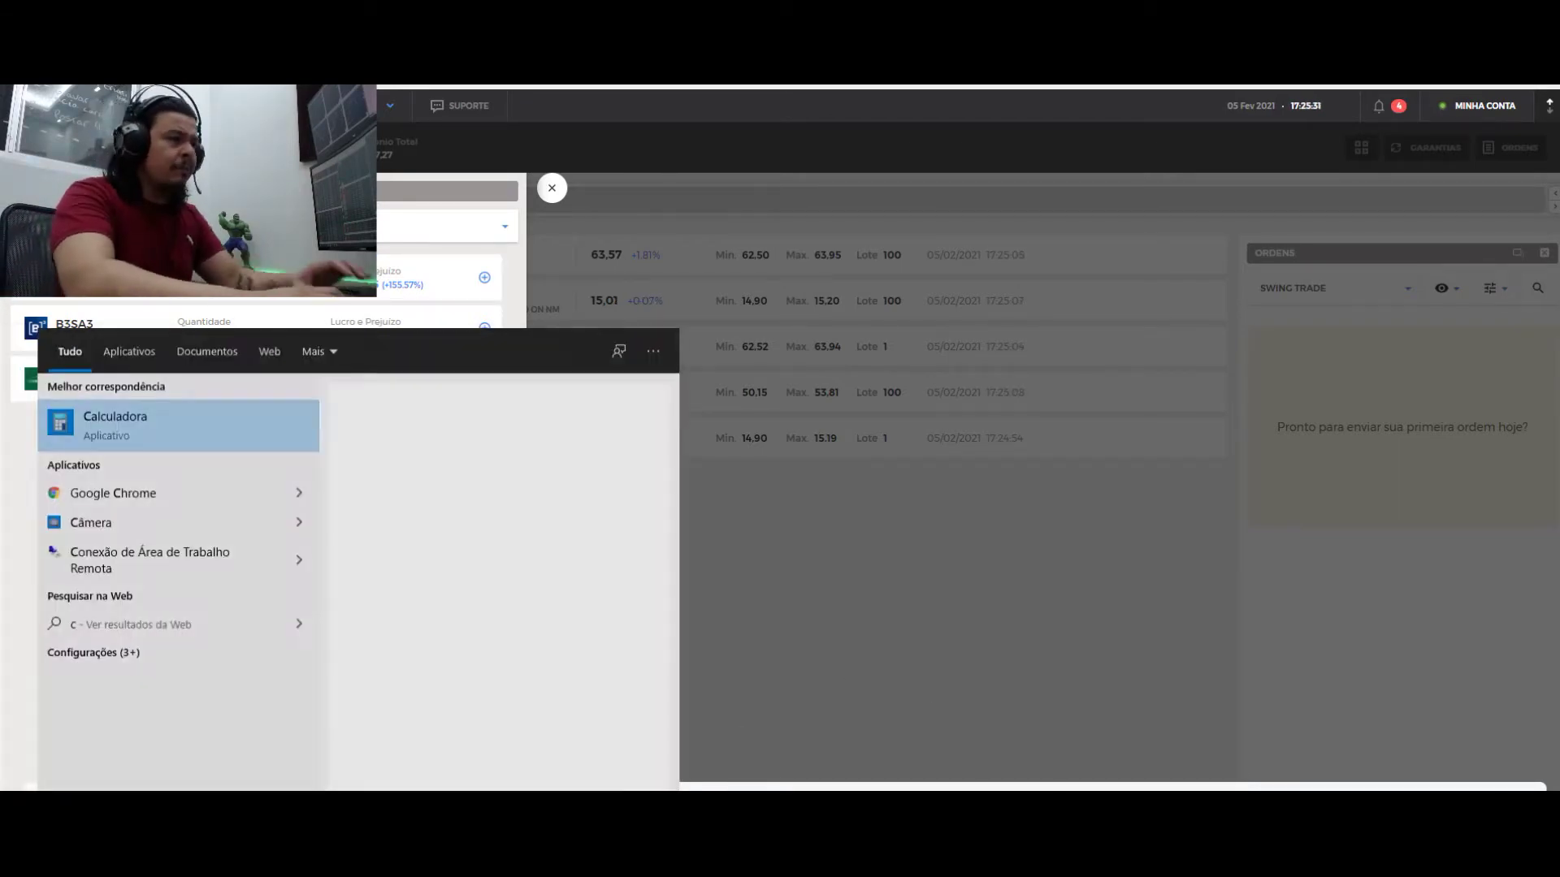
{"action": "left_click", "coordinate": [153, 427]}
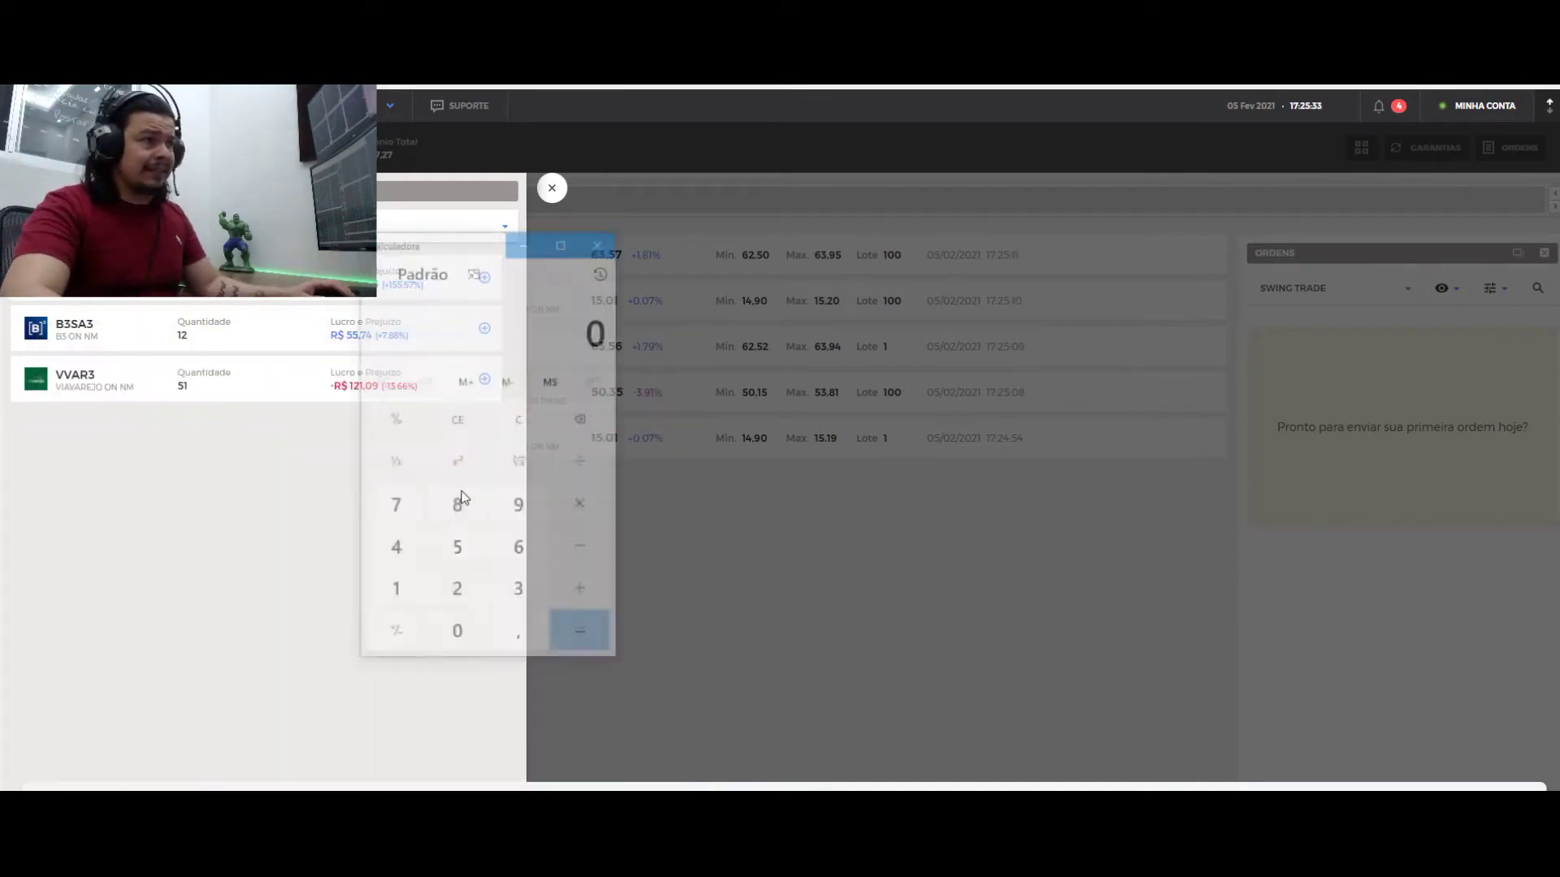
{"action": "left_click_drag", "start_coordinate": [439, 241], "coordinate": [704, 239]}
{"action": "type", "text": "155,57"}
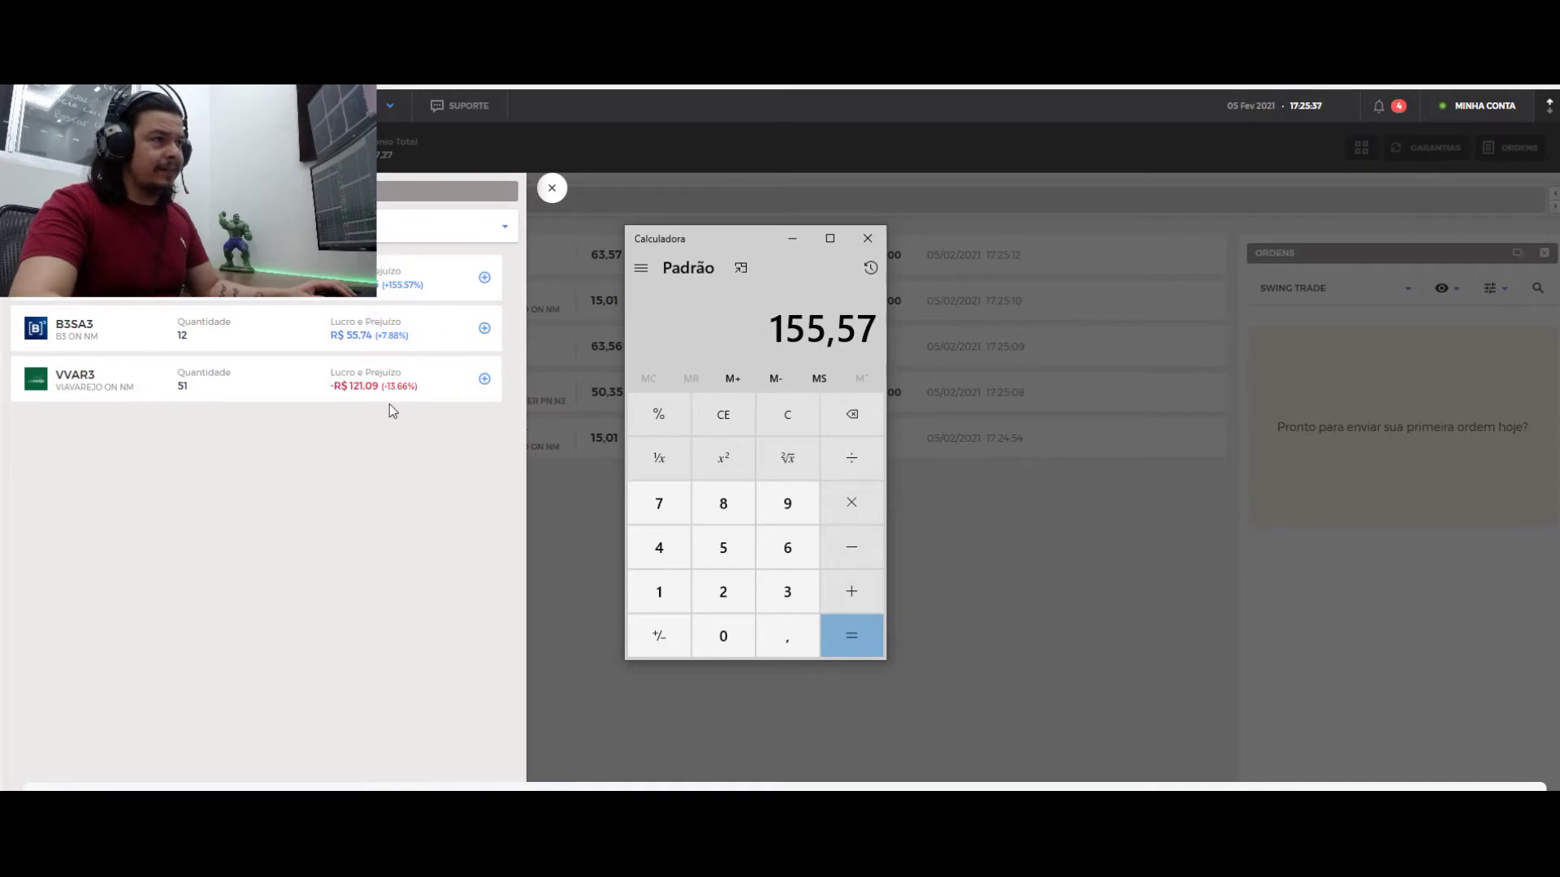
{"action": "type", "text": " + 7,88"}
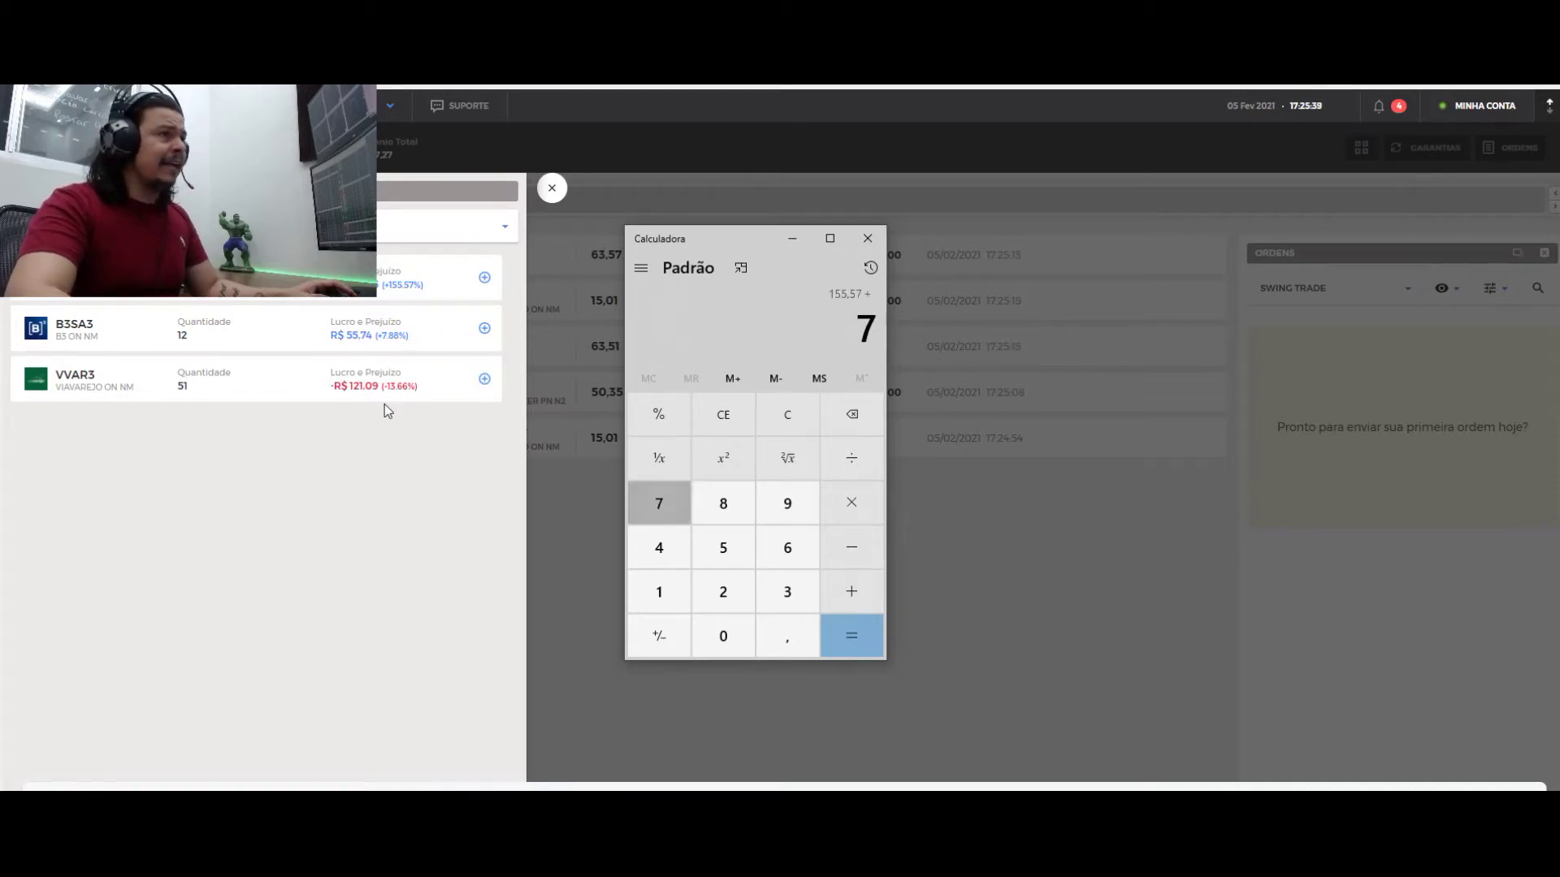
{"action": "key", "text": "Return"}
{"action": "type", "text": "-"}
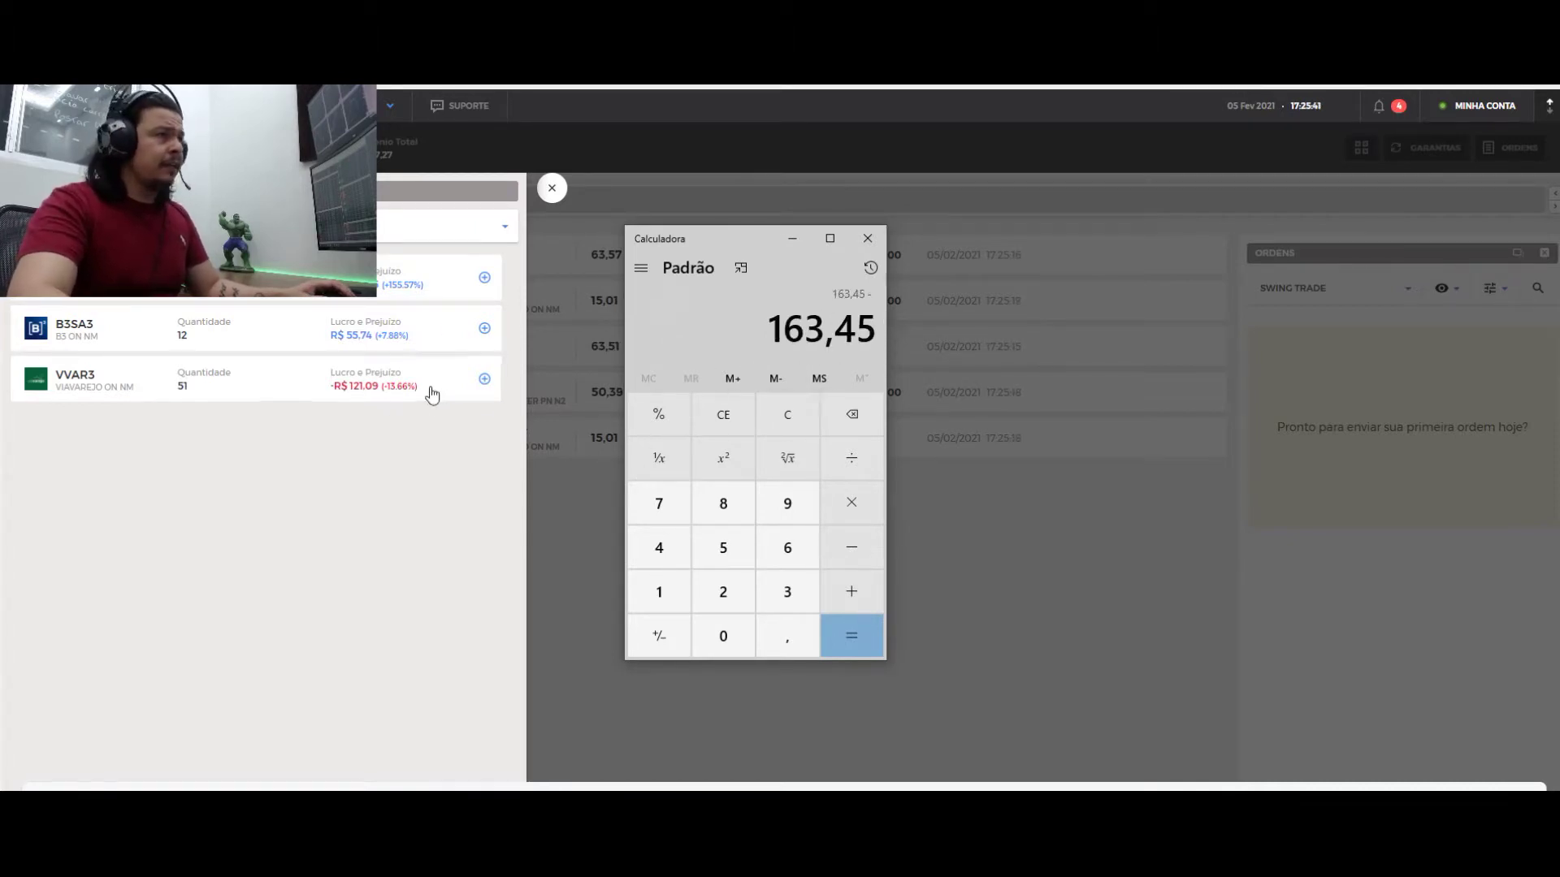
{"action": "type", "text": " 13,66"}
{"action": "key", "text": "Return"}
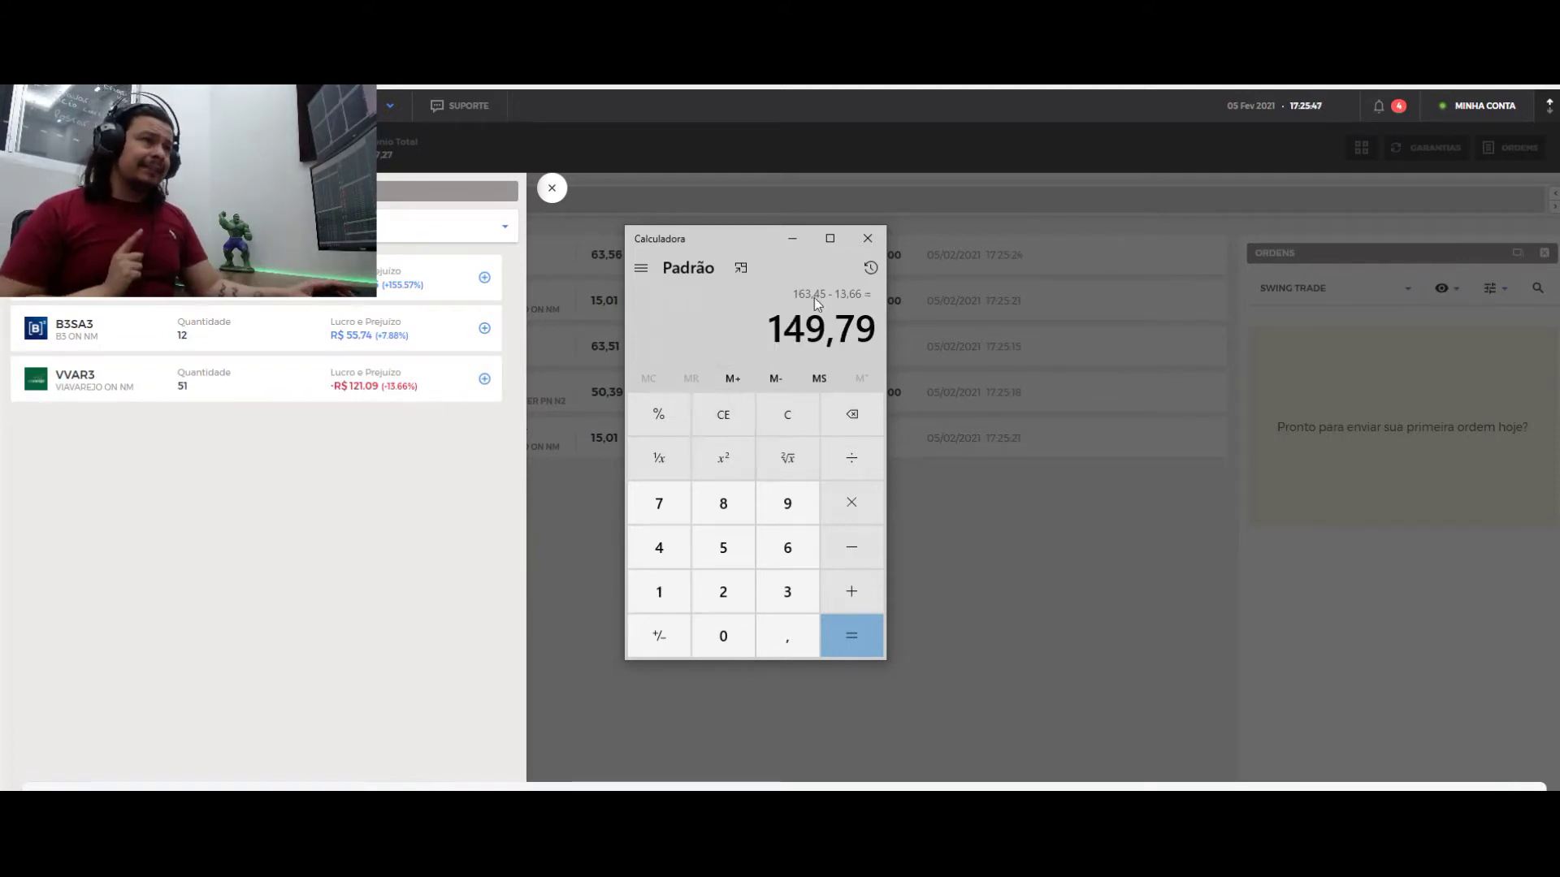
{"action": "left_click", "coordinate": [867, 239]}
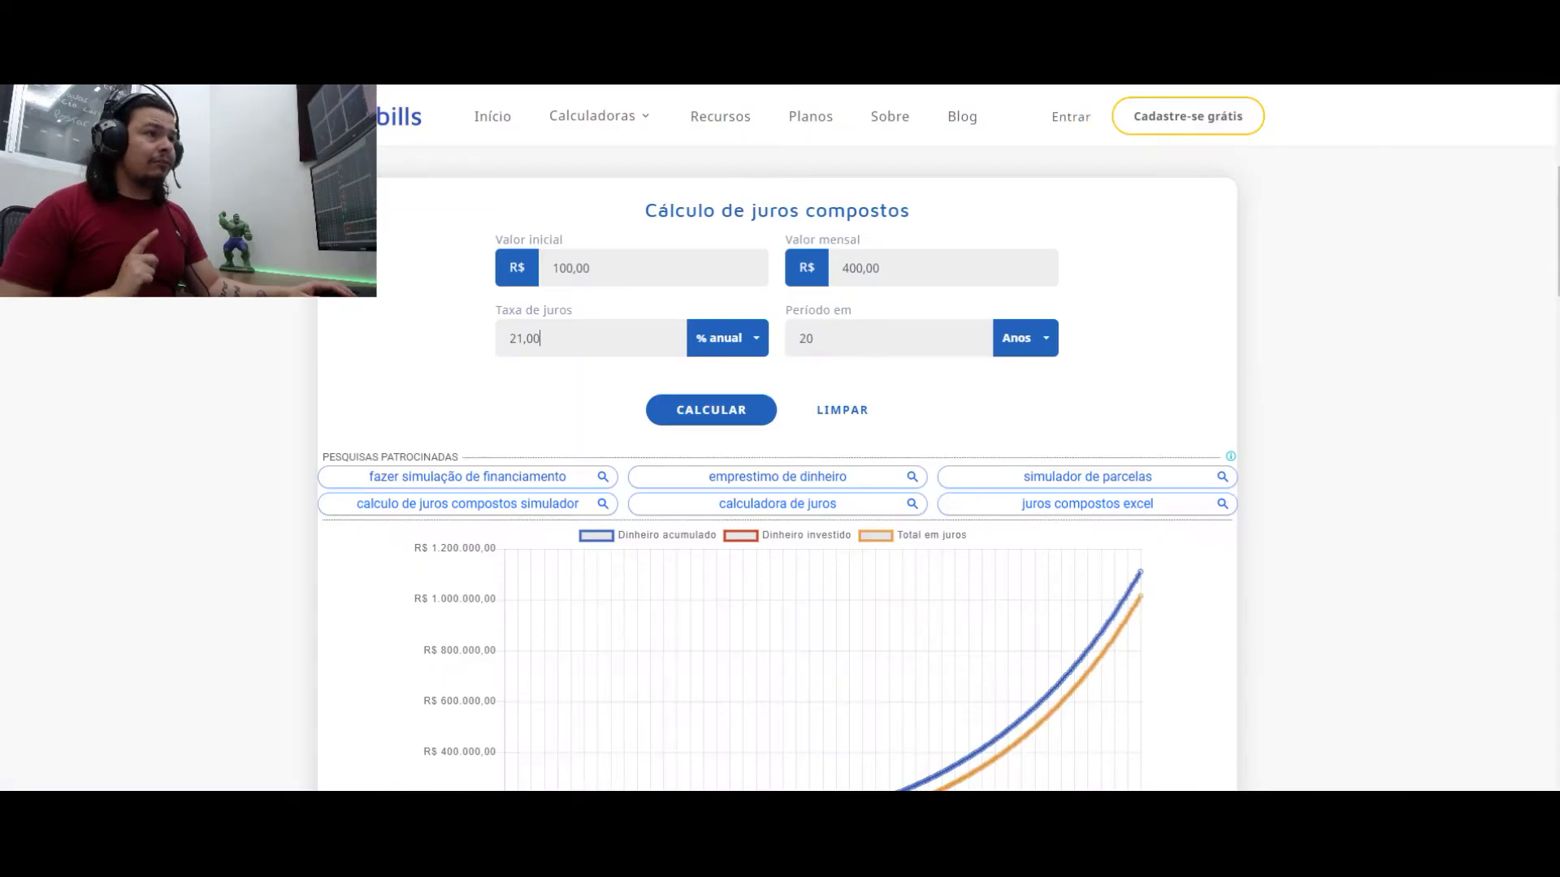
Step: Switch to the compound interest calculator and review its initial value, monthly contribution, interest rate and period fields
{"action": "scroll", "coordinate": [388, 572], "scroll_direction": "up", "scroll_amount": 2}
{"action": "left_click", "coordinate": [653, 429]}
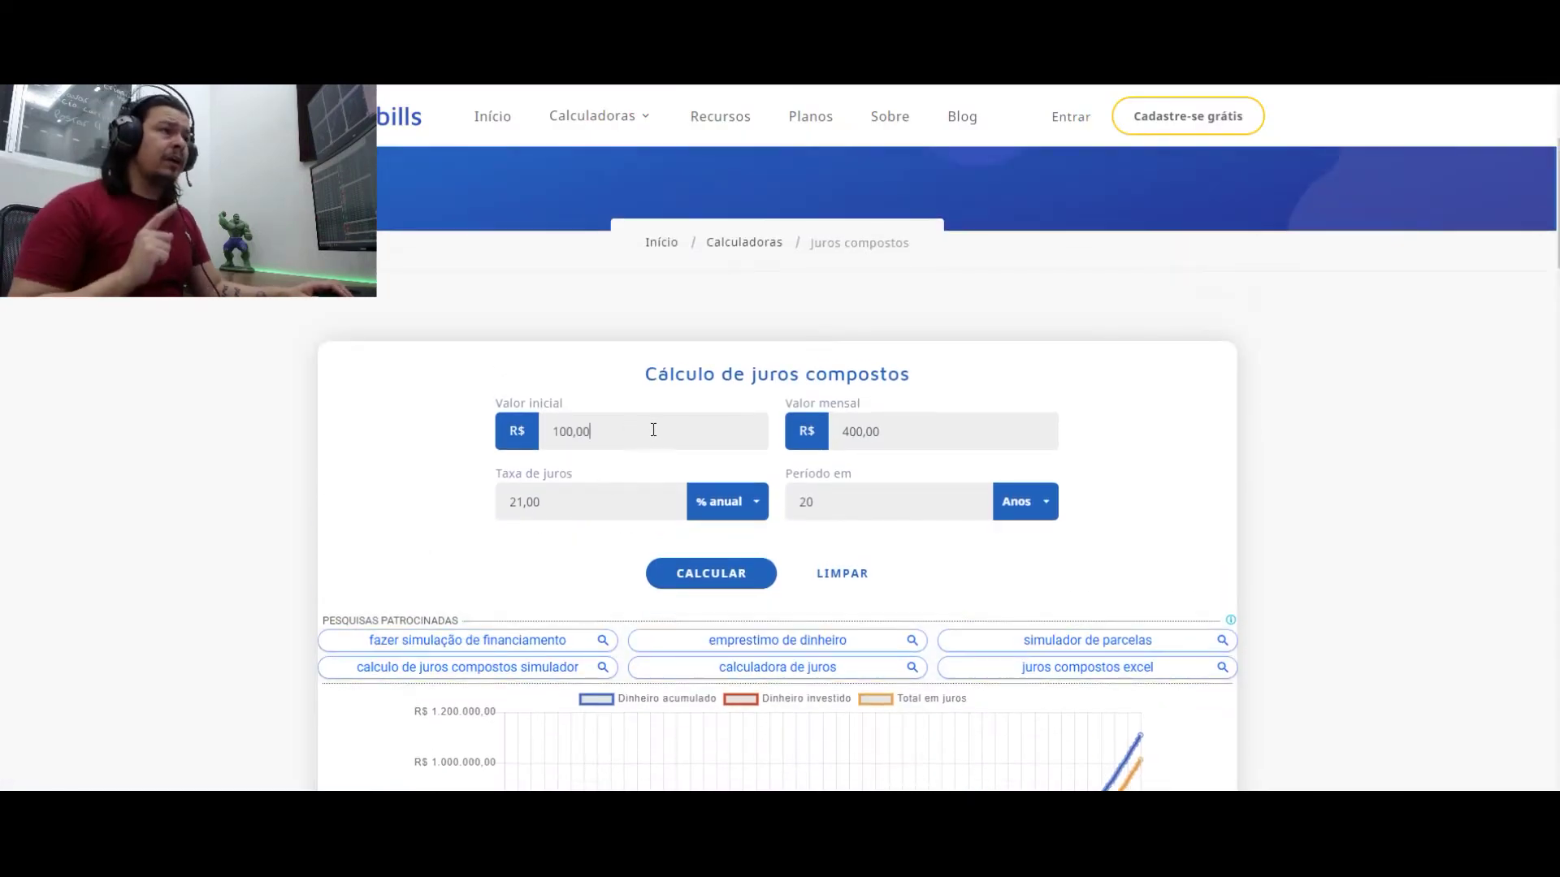
{"action": "left_click_drag", "start_coordinate": [653, 429], "coordinate": [517, 451]}
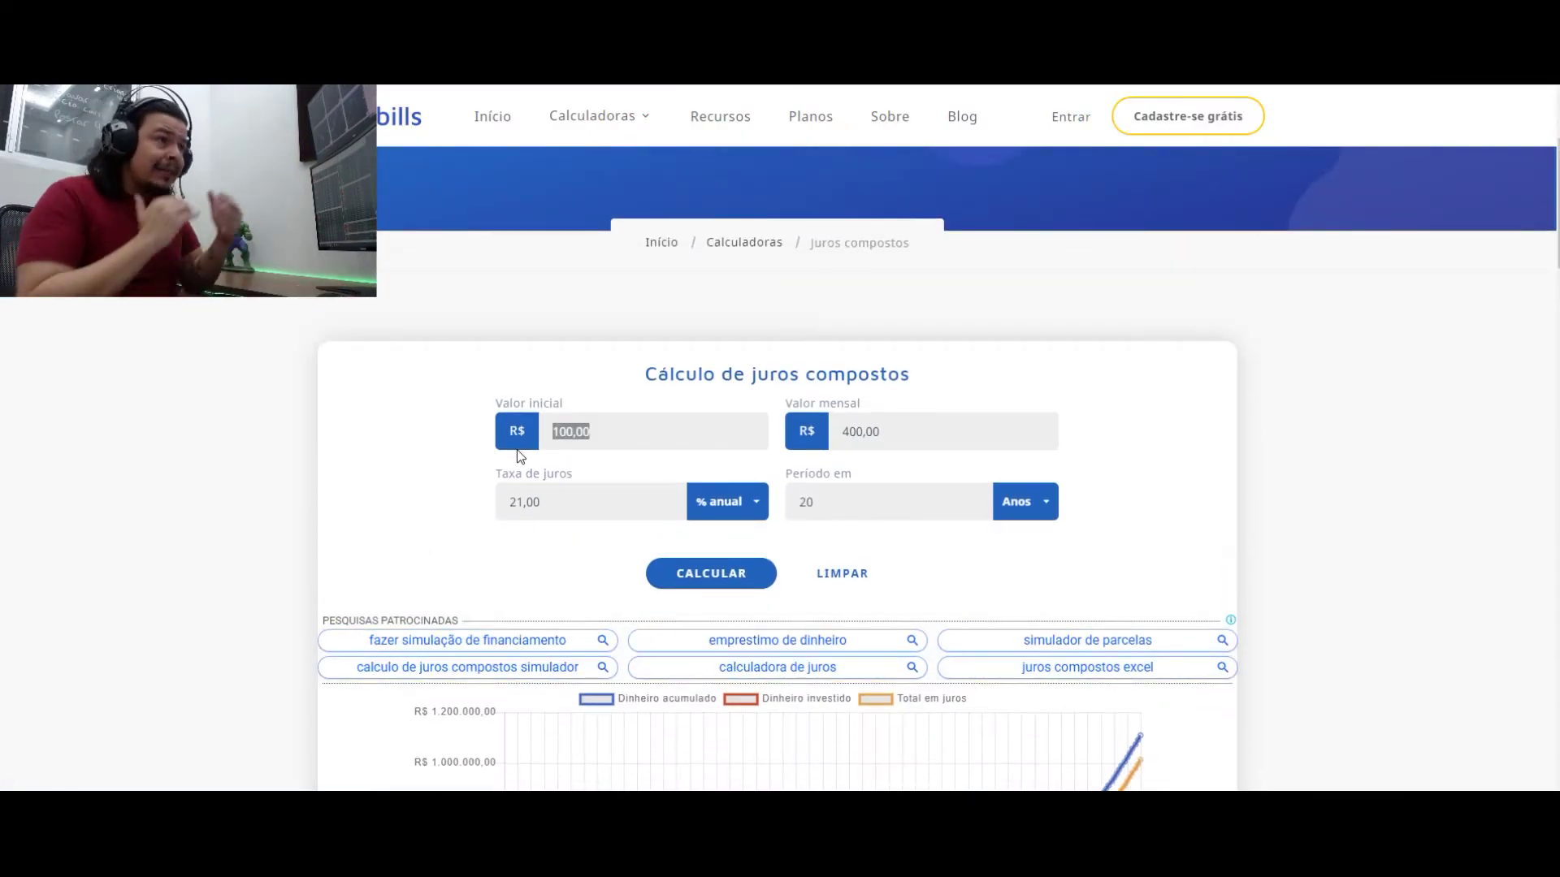
{"action": "left_click", "coordinate": [415, 436]}
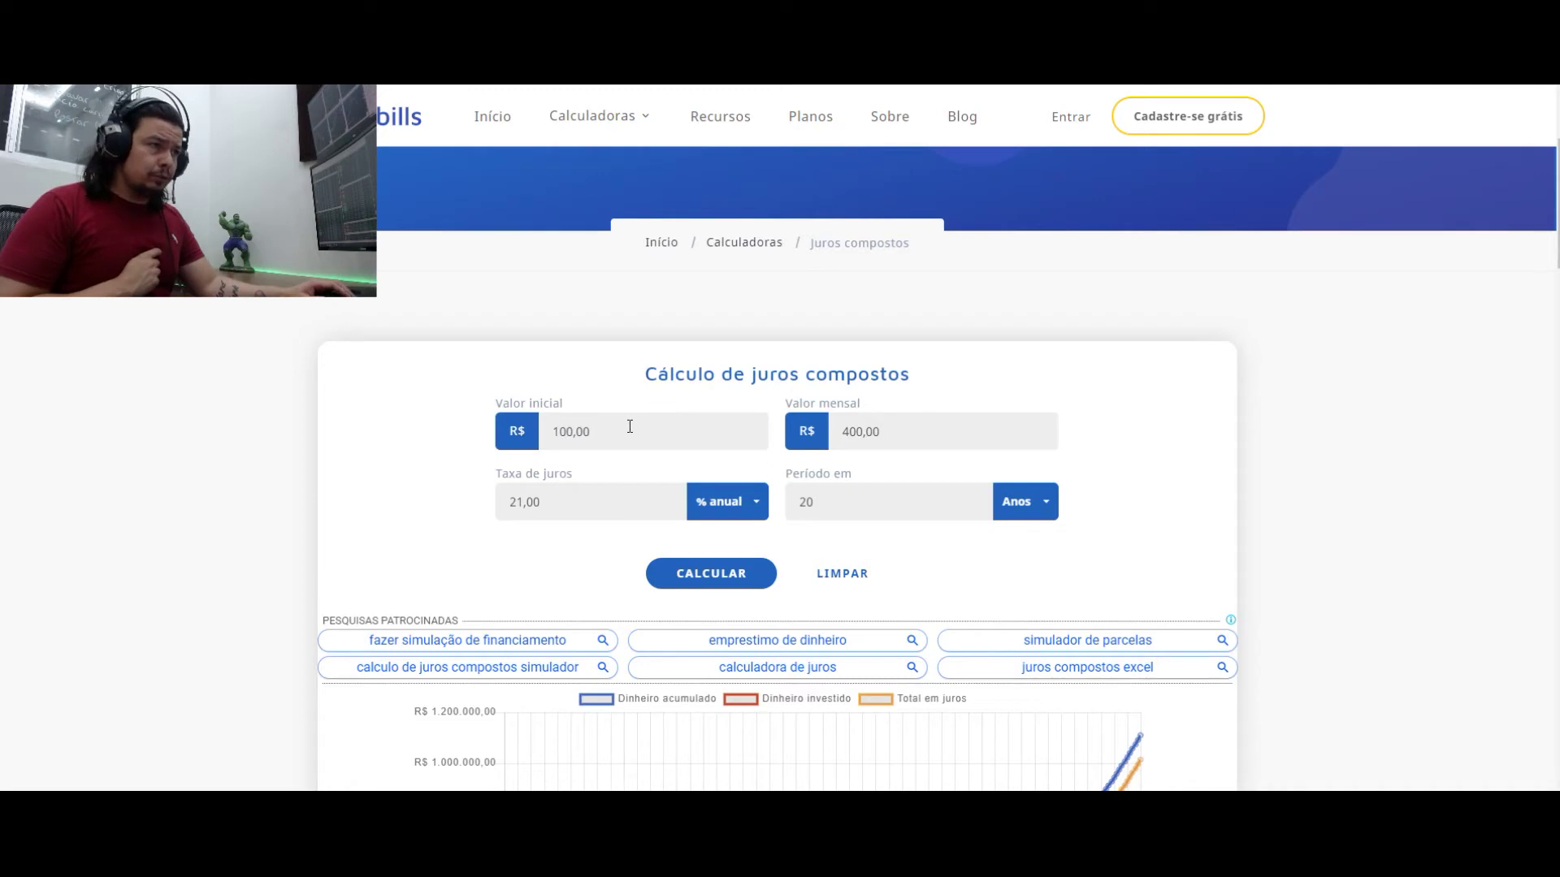
{"action": "left_click_drag", "start_coordinate": [591, 431], "coordinate": [547, 434]}
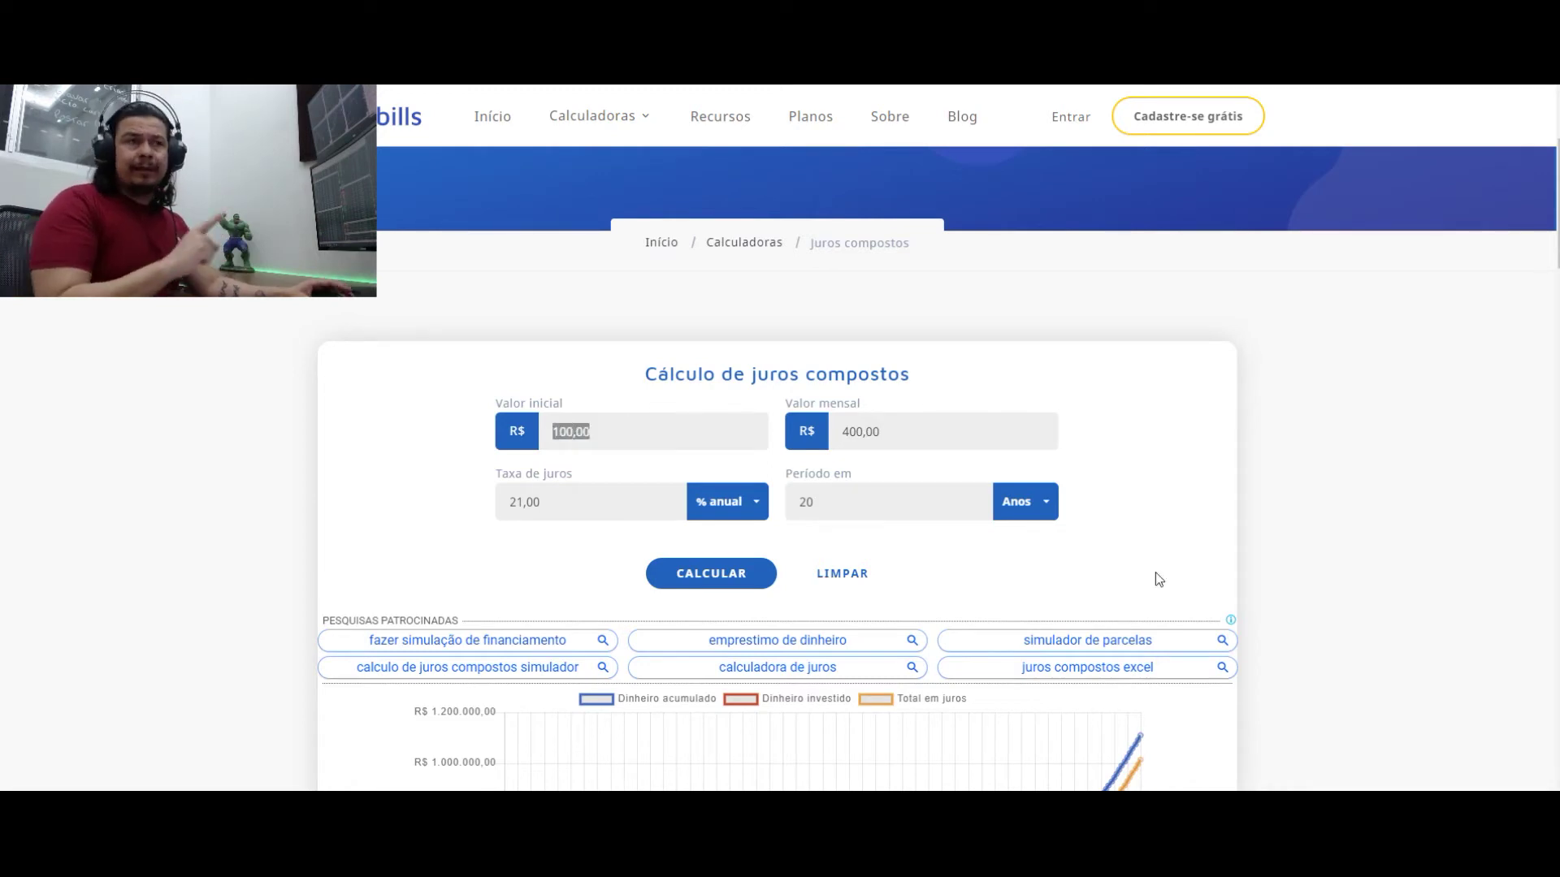
{"action": "left_click", "coordinate": [870, 432]}
{"action": "left_click_drag", "start_coordinate": [918, 435], "coordinate": [836, 433]}
{"action": "left_click", "coordinate": [358, 498]}
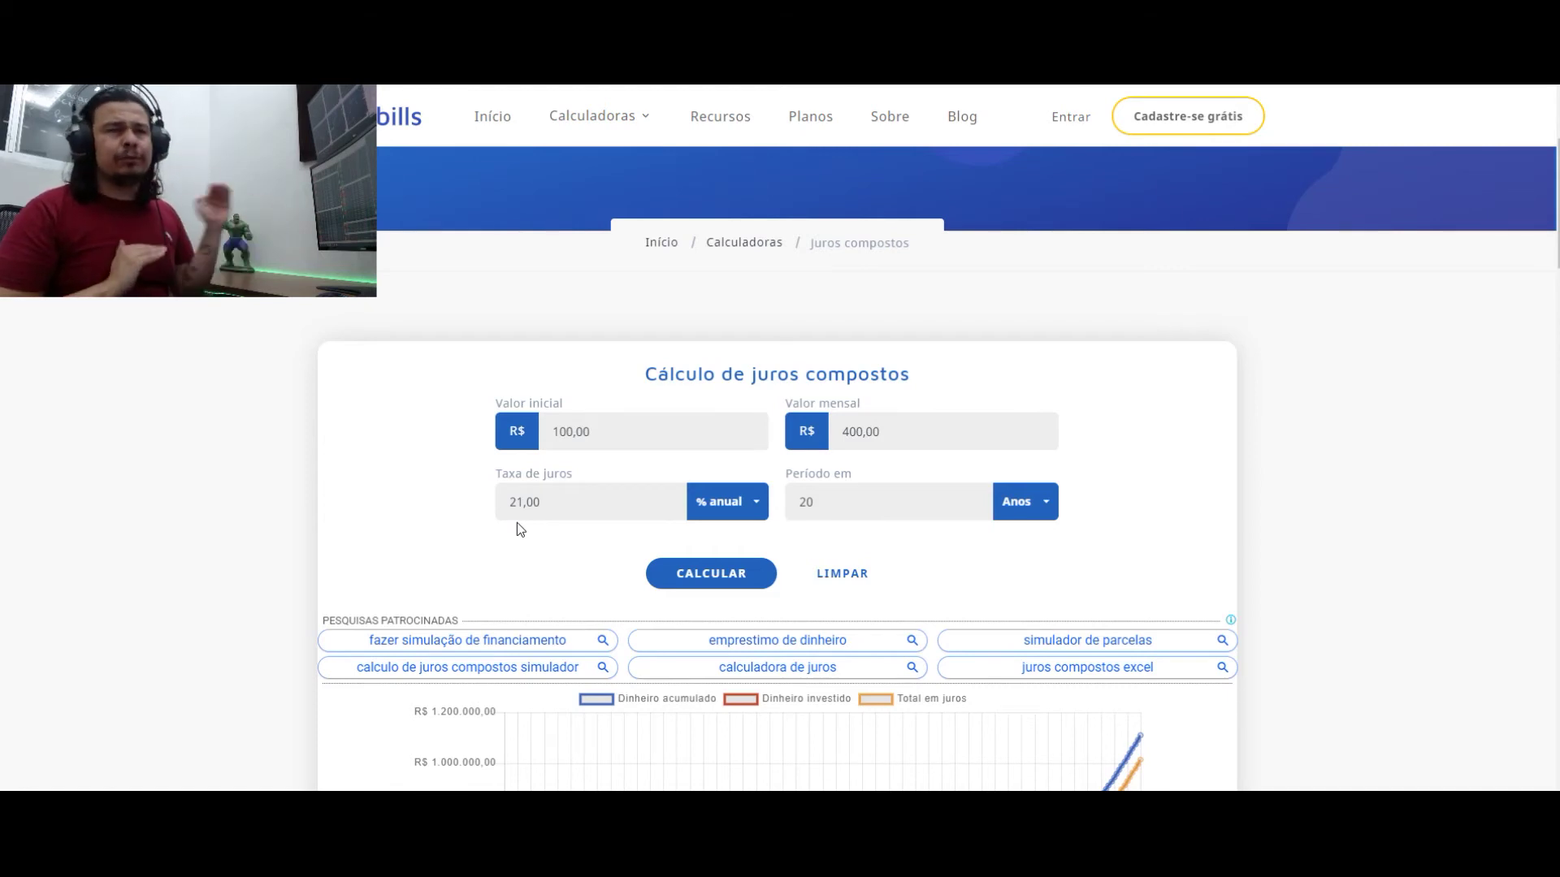
{"action": "left_click", "coordinate": [884, 501]}
{"action": "left_click", "coordinate": [369, 479]}
Step: Examine the growth chart's accumulated money, invested money and total interest curves over the whole period
{"action": "scroll", "coordinate": [571, 482], "scroll_direction": "down", "scroll_amount": 1}
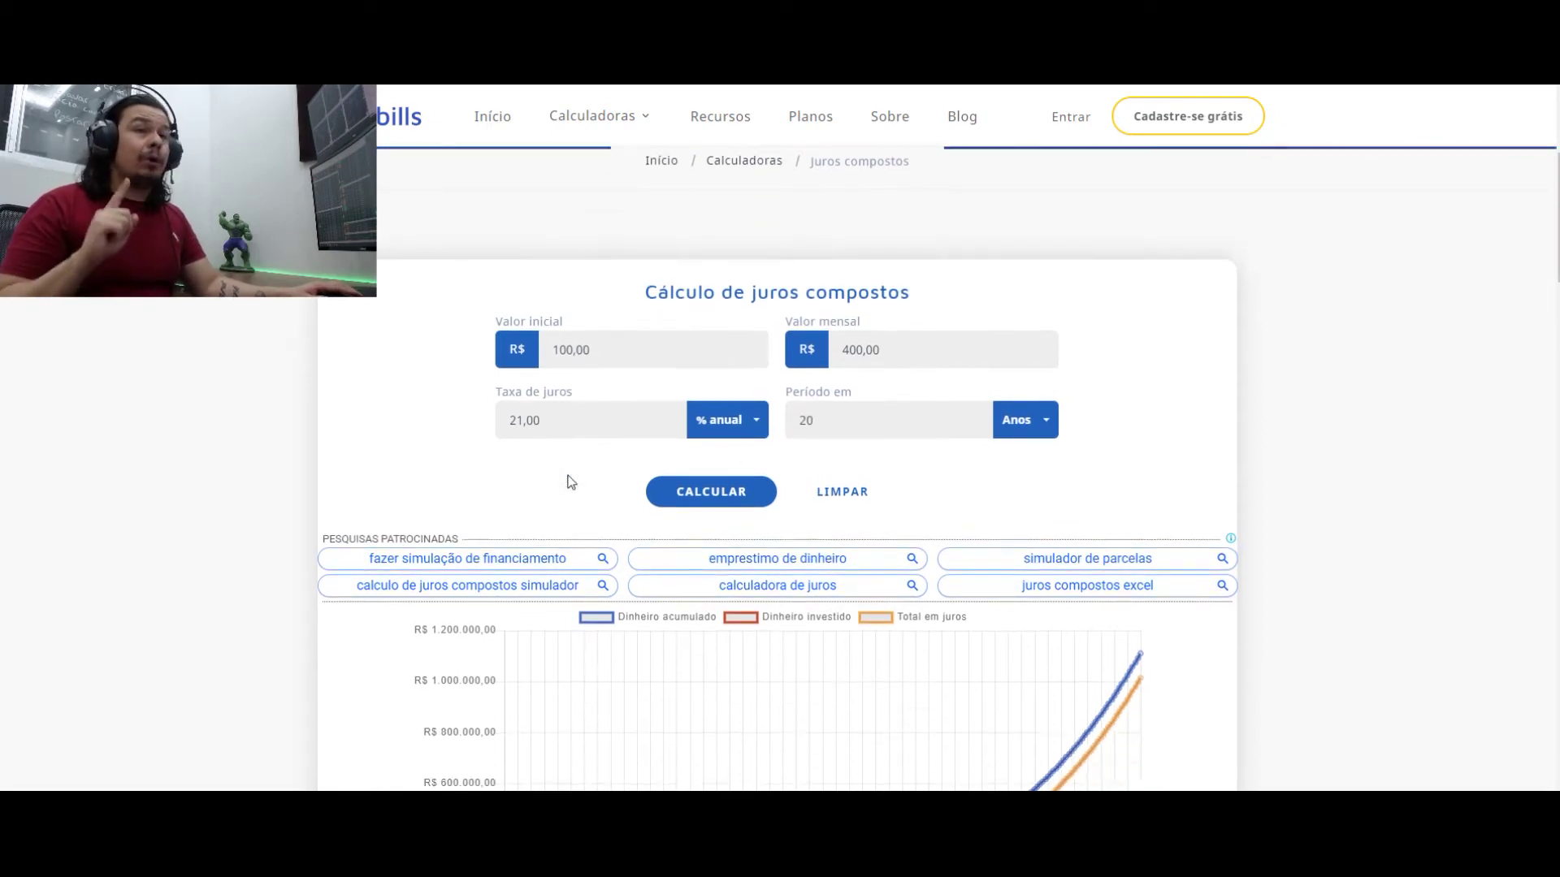
{"action": "scroll", "coordinate": [571, 482], "scroll_direction": "down", "scroll_amount": 3}
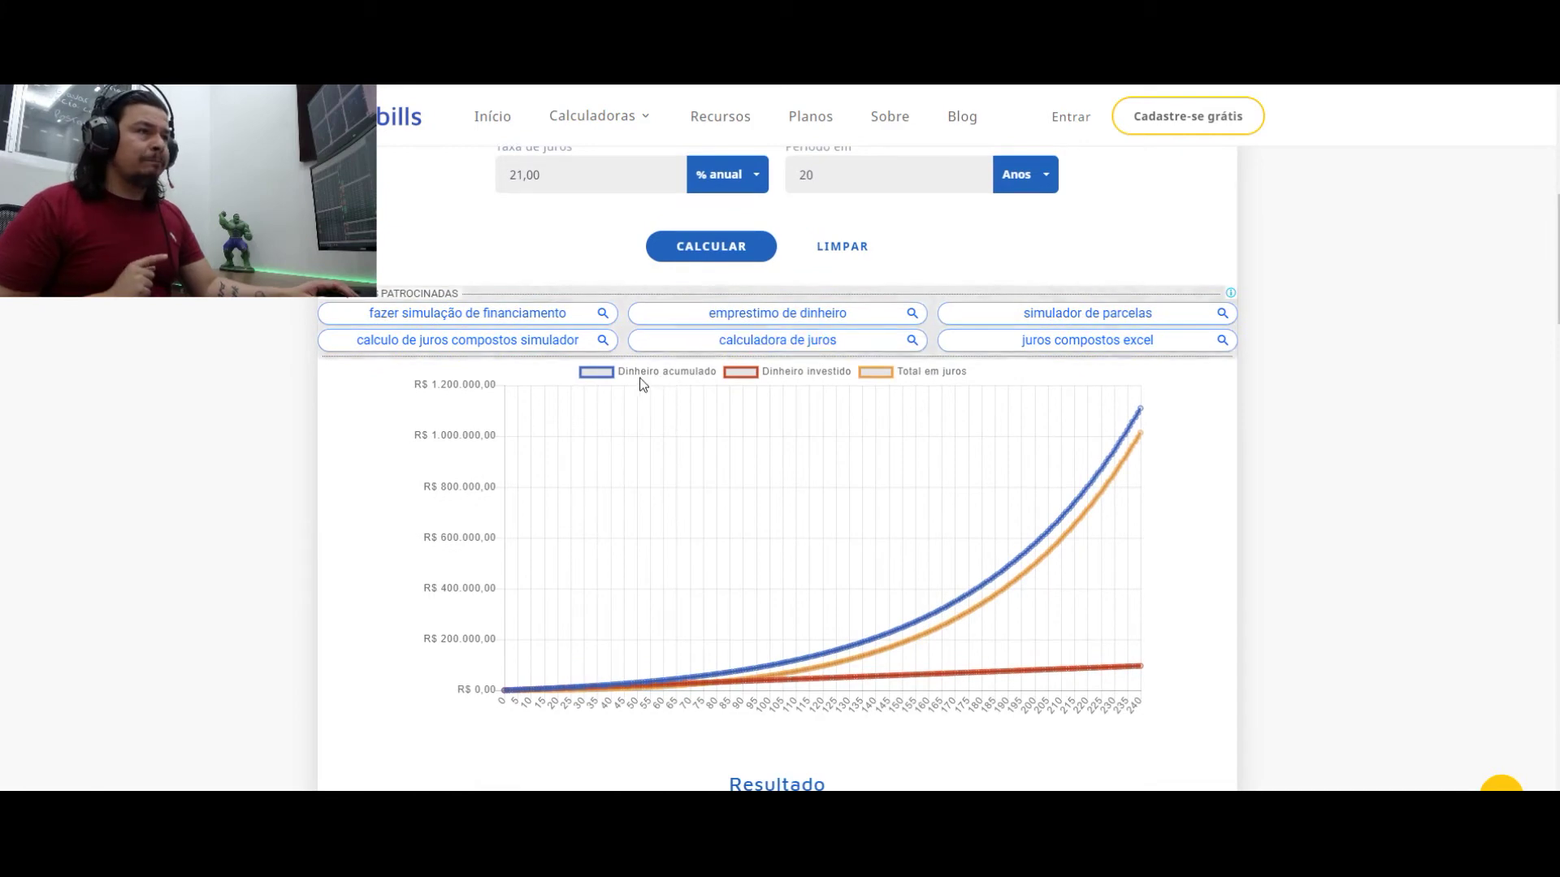
{"action": "mouse_move", "coordinate": [1140, 422]}
{"action": "scroll", "coordinate": [975, 520], "scroll_direction": "down", "scroll_amount": 3}
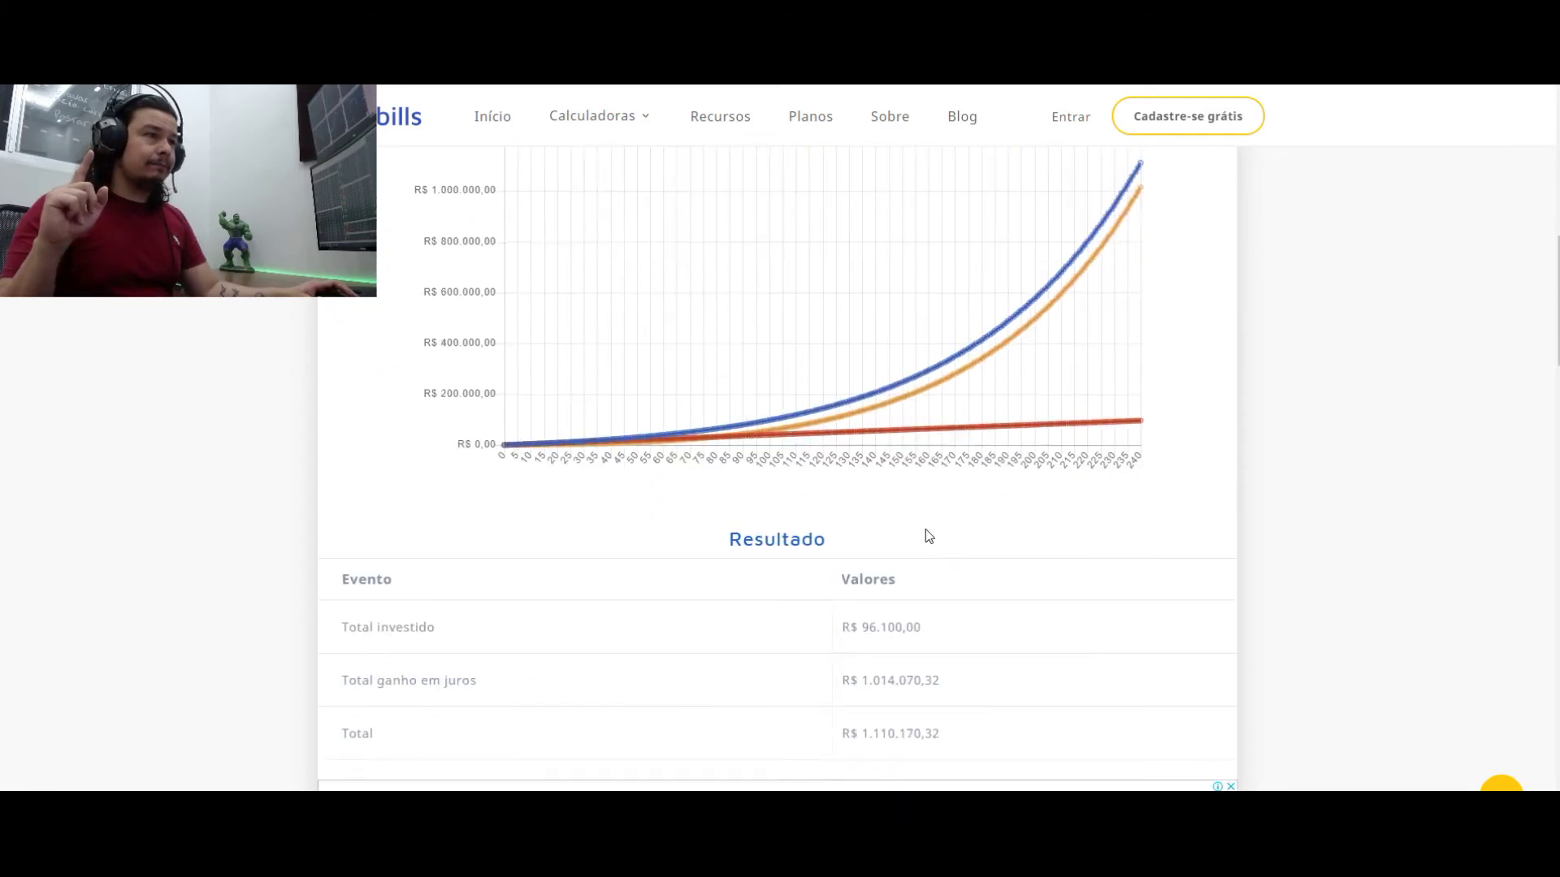
{"action": "scroll", "coordinate": [928, 528], "scroll_direction": "up", "scroll_amount": 2}
{"action": "mouse_move", "coordinate": [676, 619]}
{"action": "mouse_move", "coordinate": [1096, 566]}
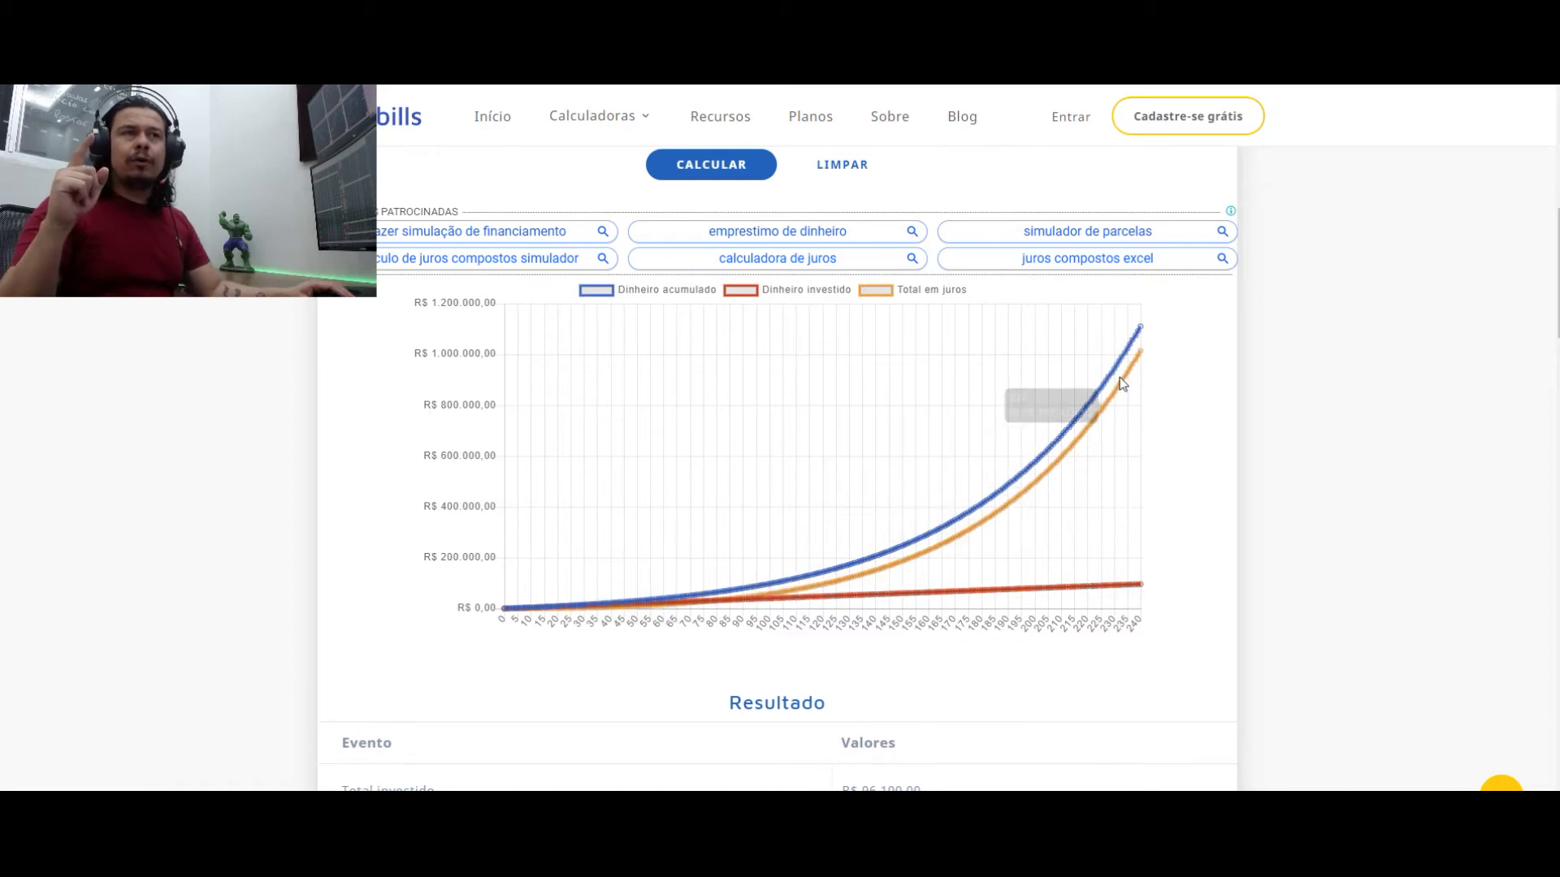
Step: Review the total invested, total interest earned and overall total in the Resultado table
{"action": "scroll", "coordinate": [972, 441], "scroll_direction": "down", "scroll_amount": 5}
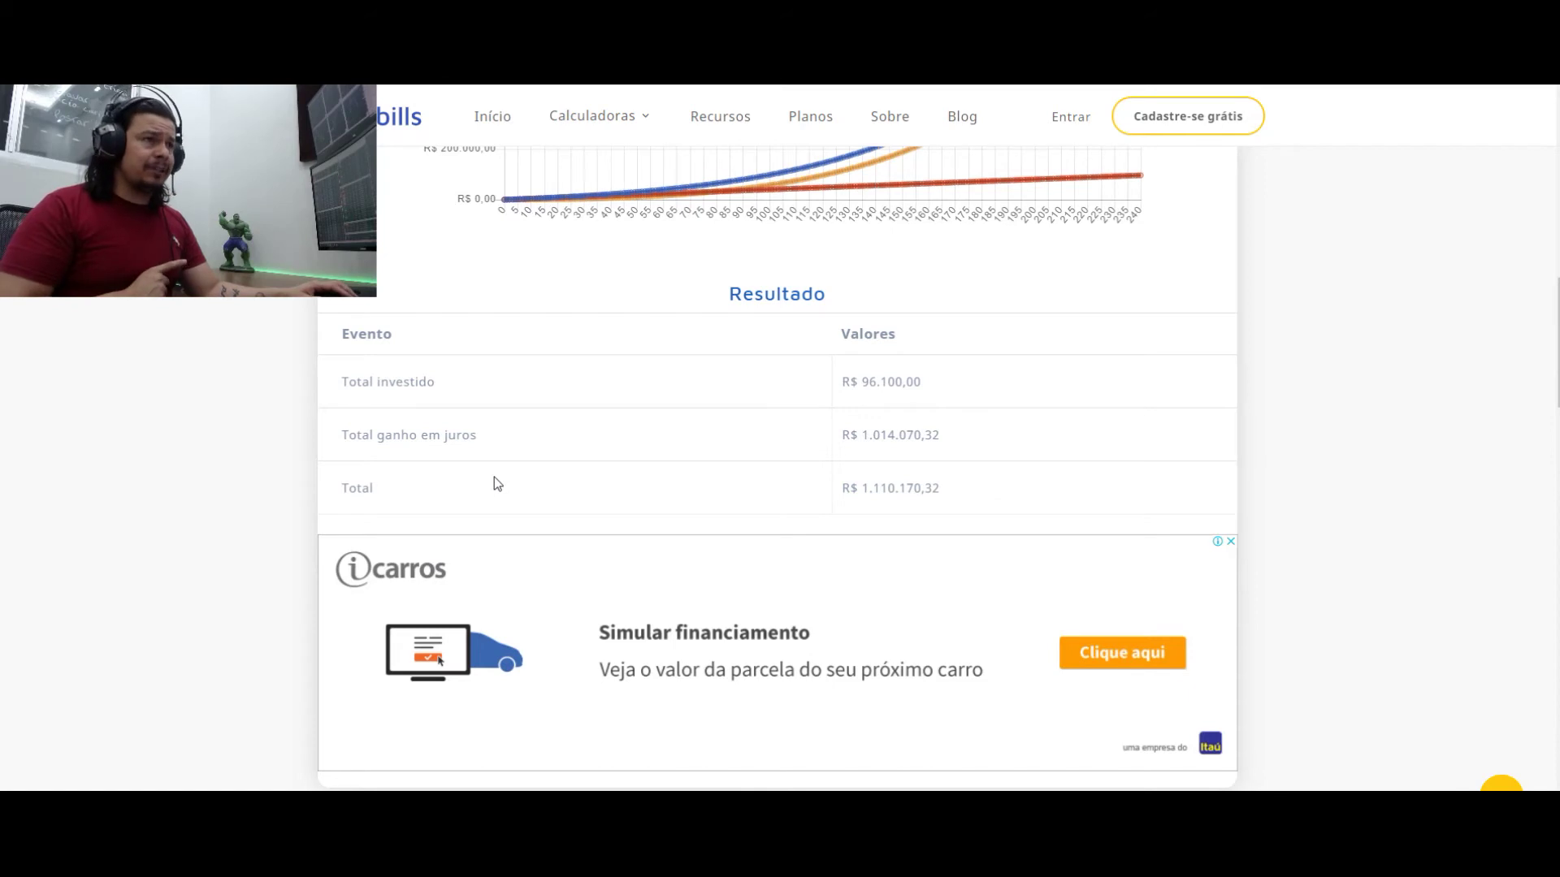
{"action": "left_click_drag", "start_coordinate": [380, 382], "coordinate": [933, 384]}
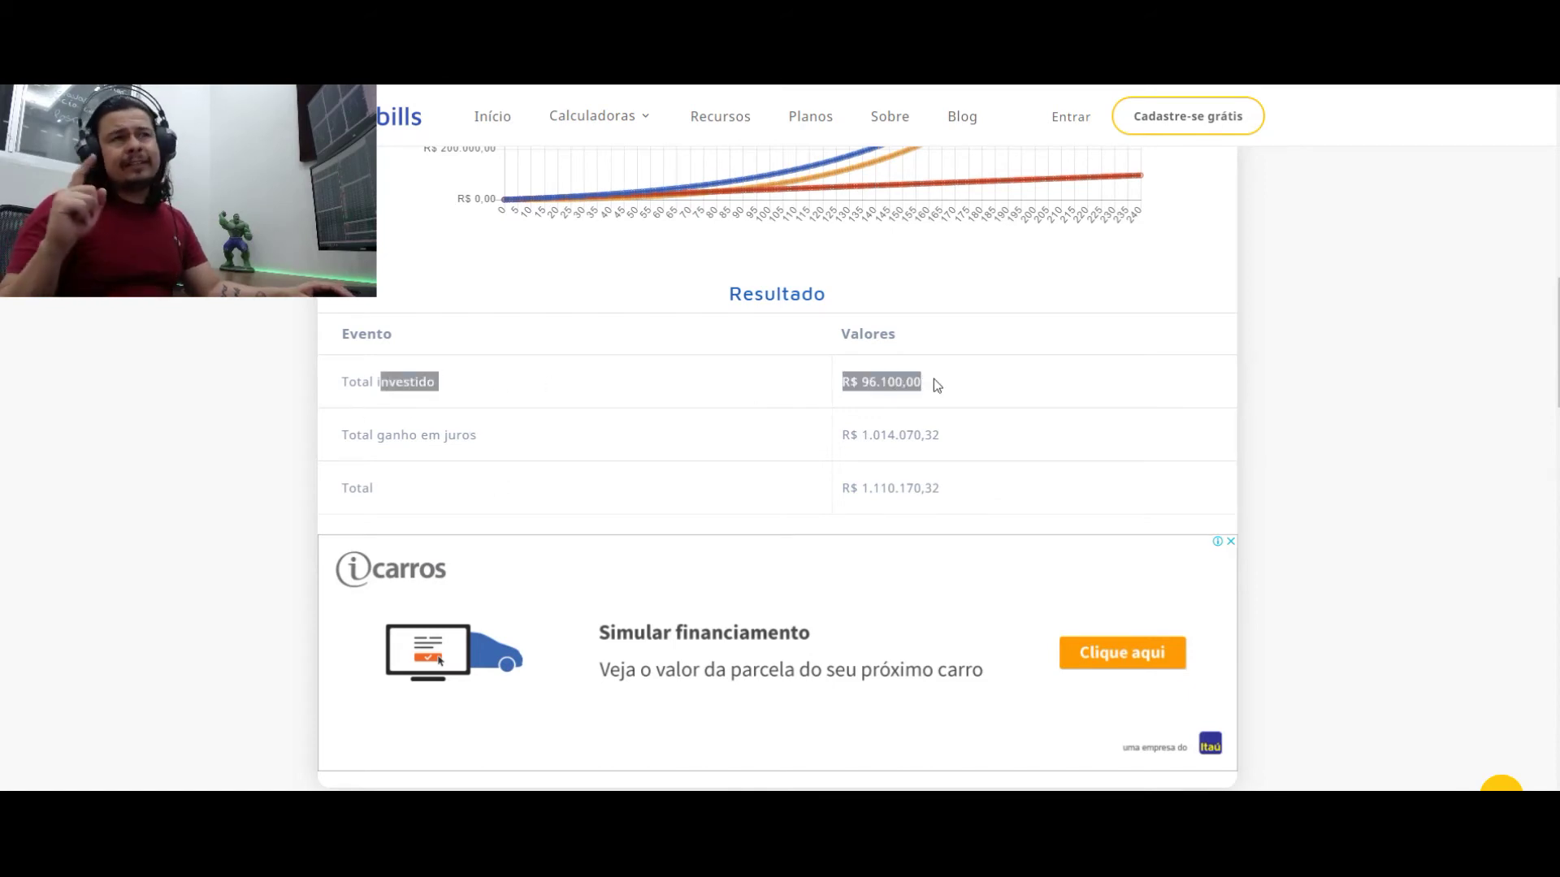
{"action": "left_click", "coordinate": [948, 376]}
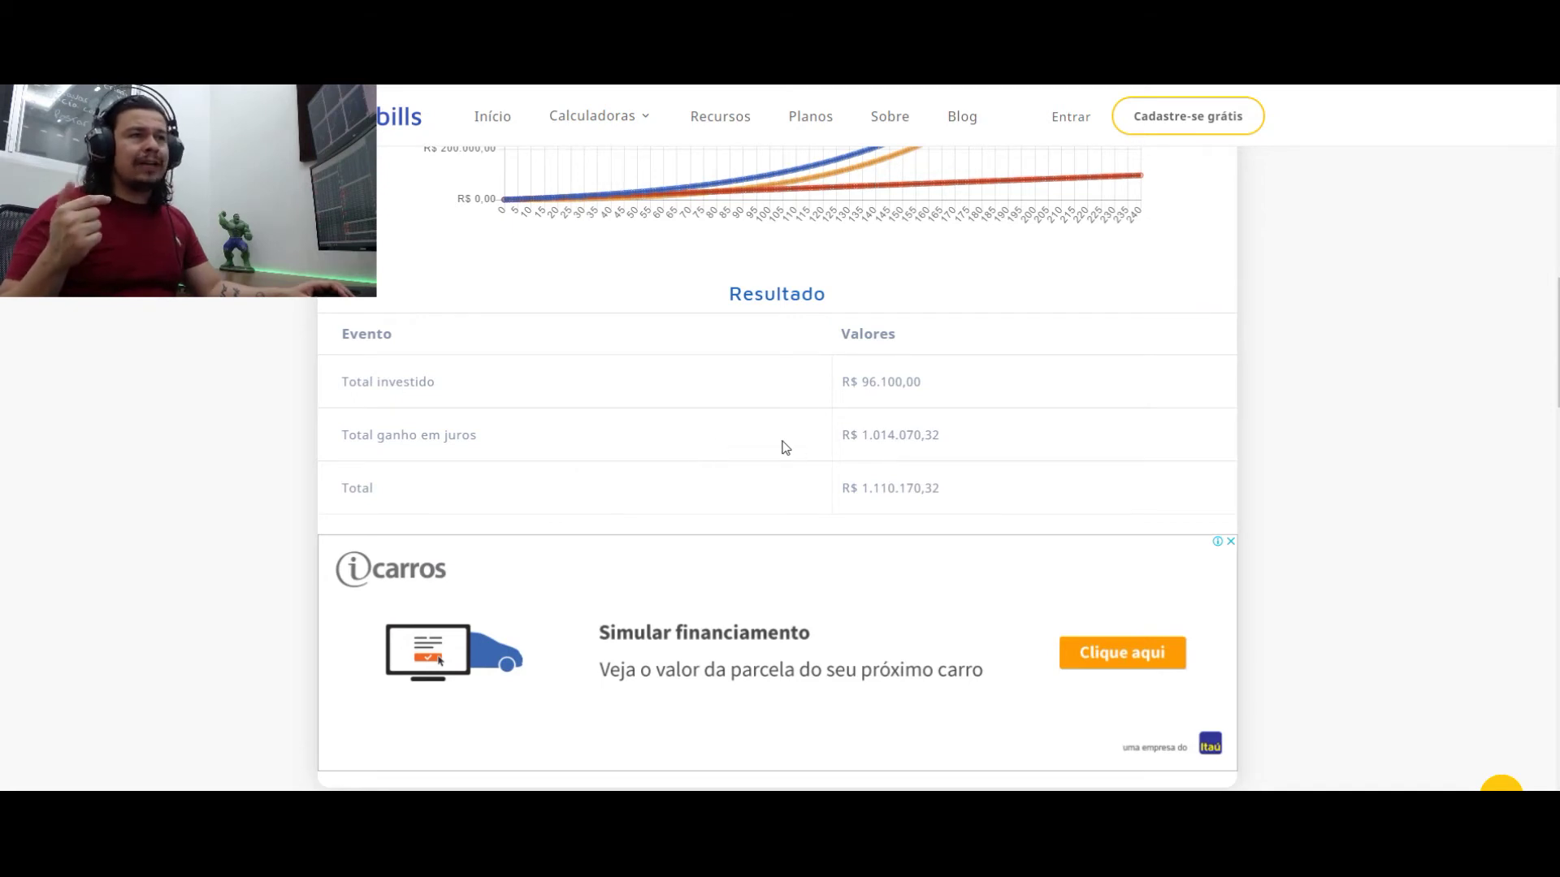
{"action": "left_click_drag", "start_coordinate": [849, 436], "coordinate": [944, 432]}
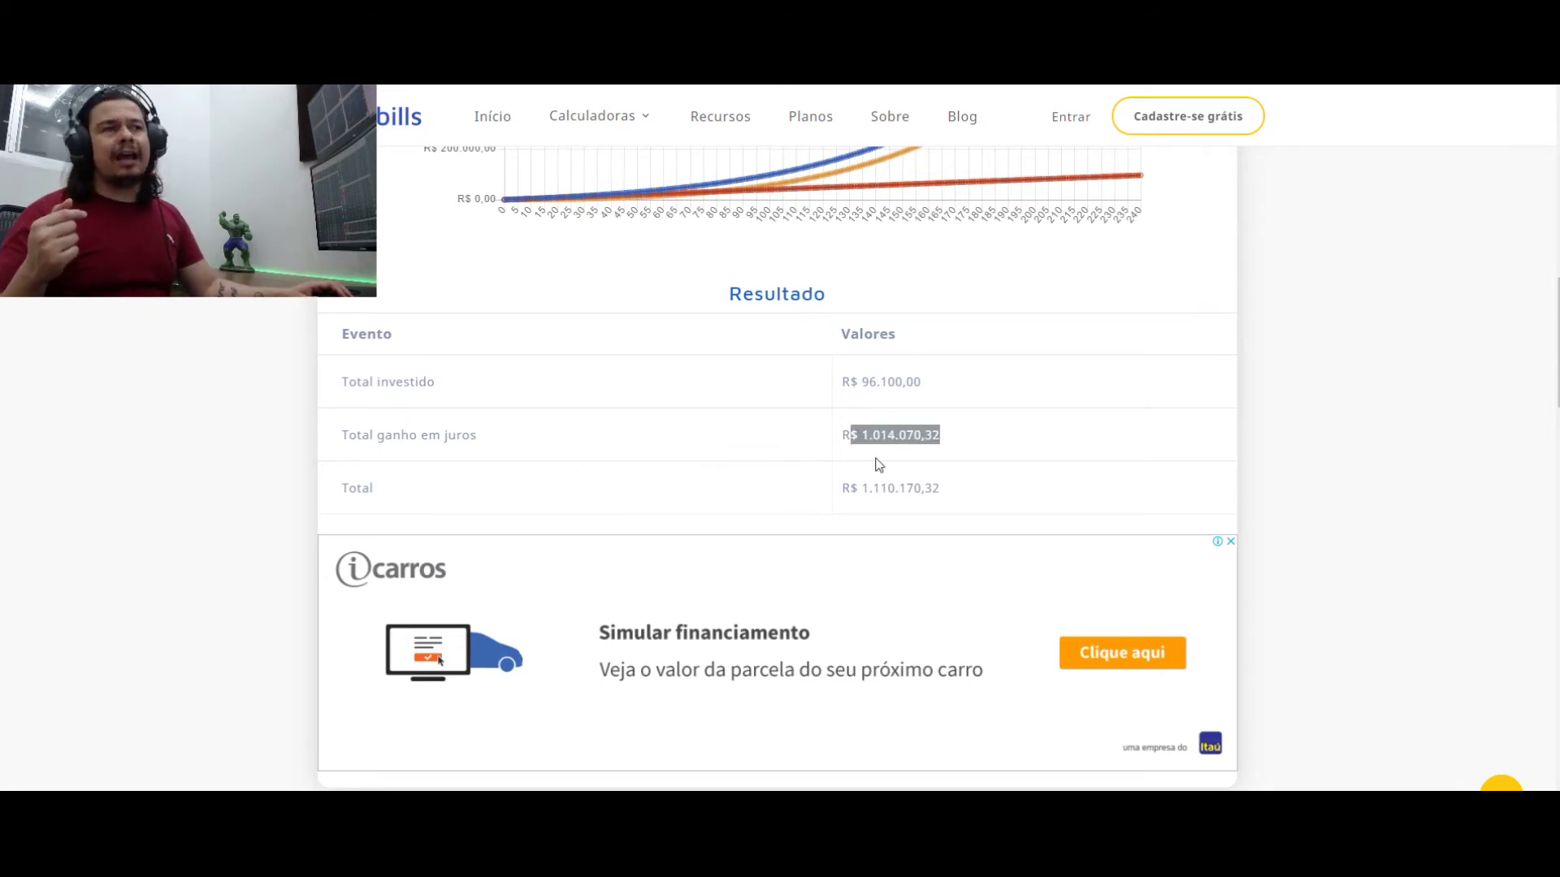
{"action": "left_click", "coordinate": [338, 490]}
{"action": "left_click_drag", "start_coordinate": [835, 494], "coordinate": [930, 500]}
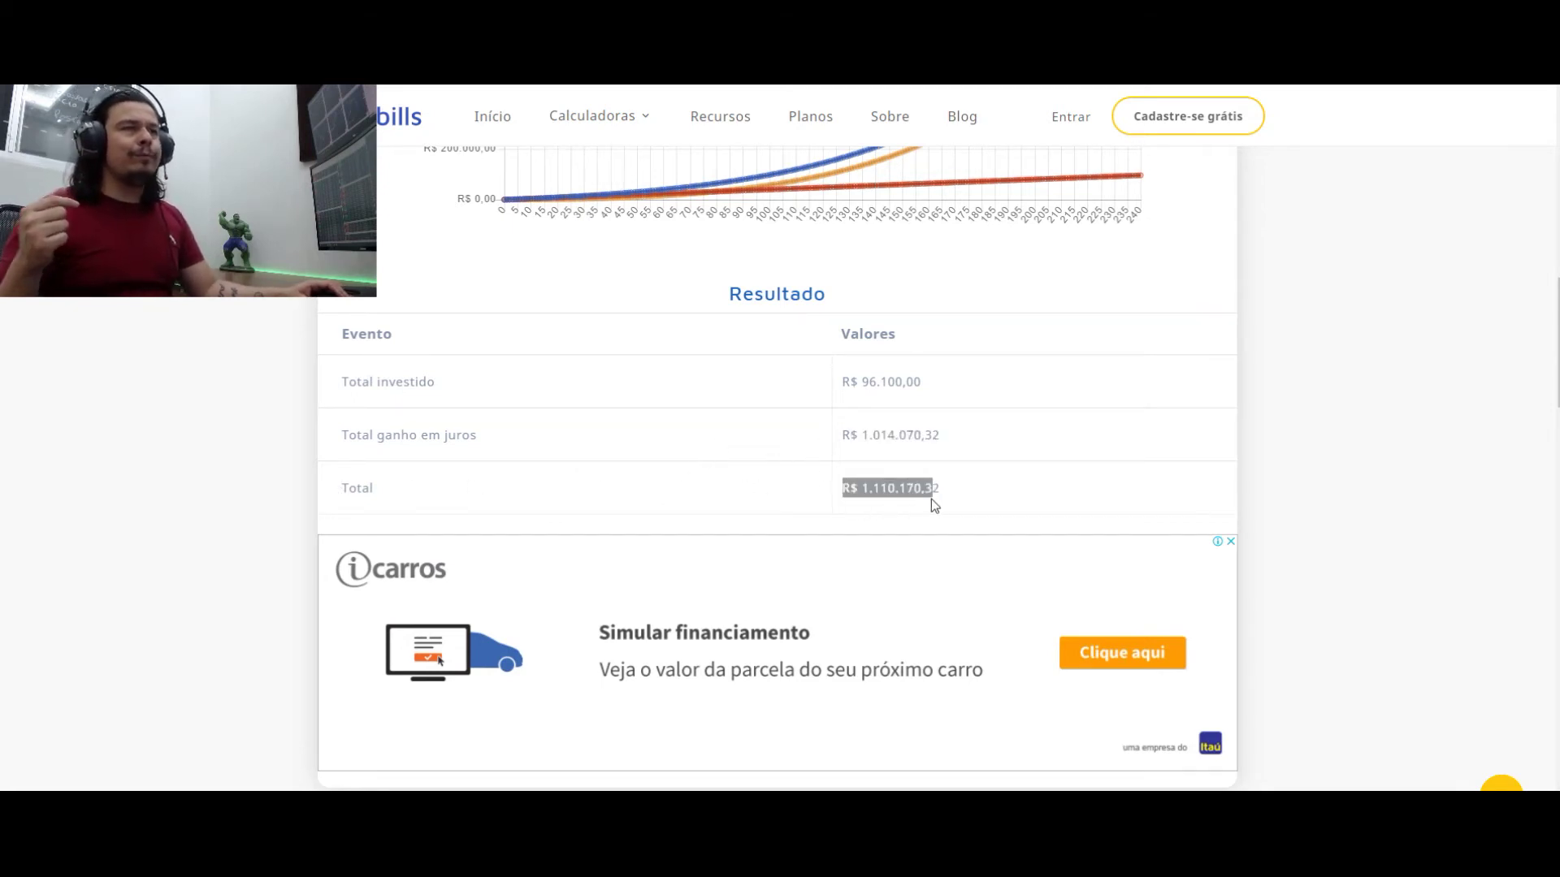
{"action": "left_click", "coordinate": [961, 496]}
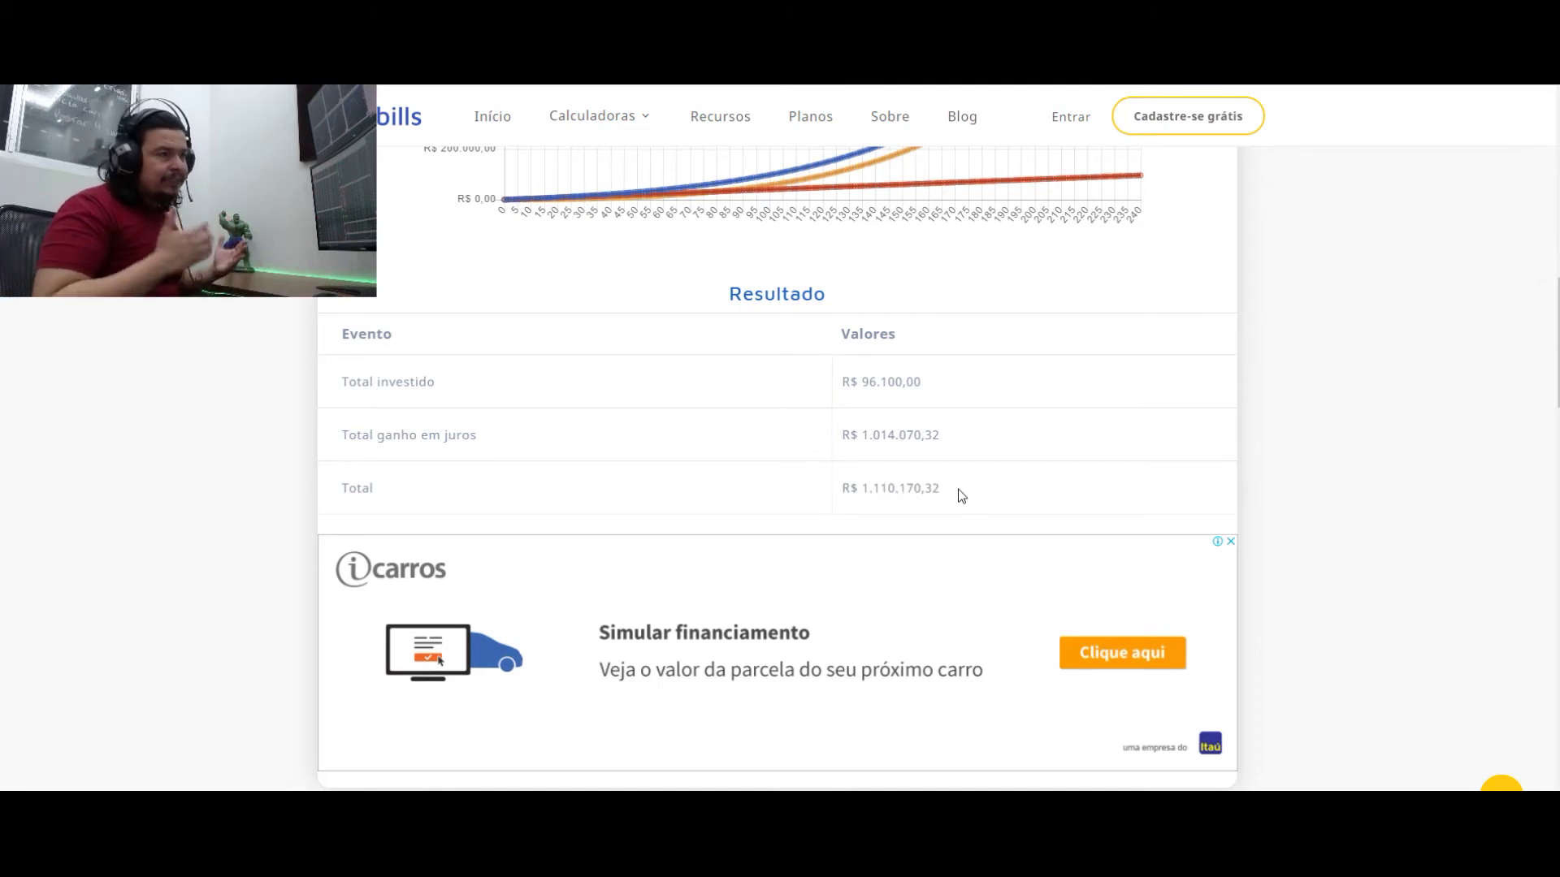
{"action": "scroll", "coordinate": [888, 522], "scroll_direction": "up", "scroll_amount": 2}
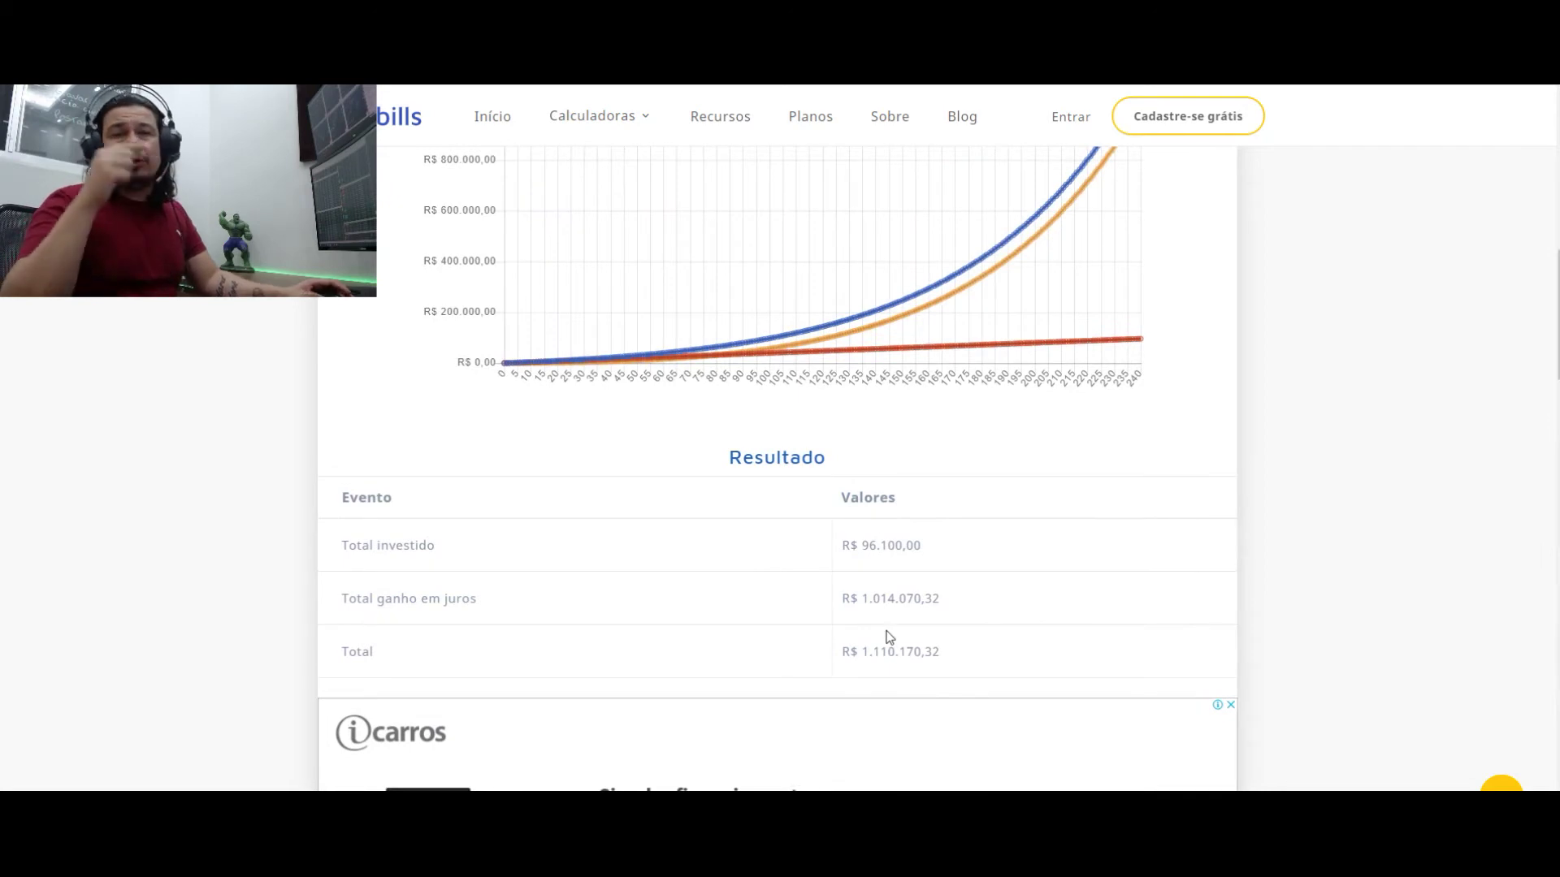
{"action": "scroll", "coordinate": [888, 636], "scroll_direction": "up", "scroll_amount": 1}
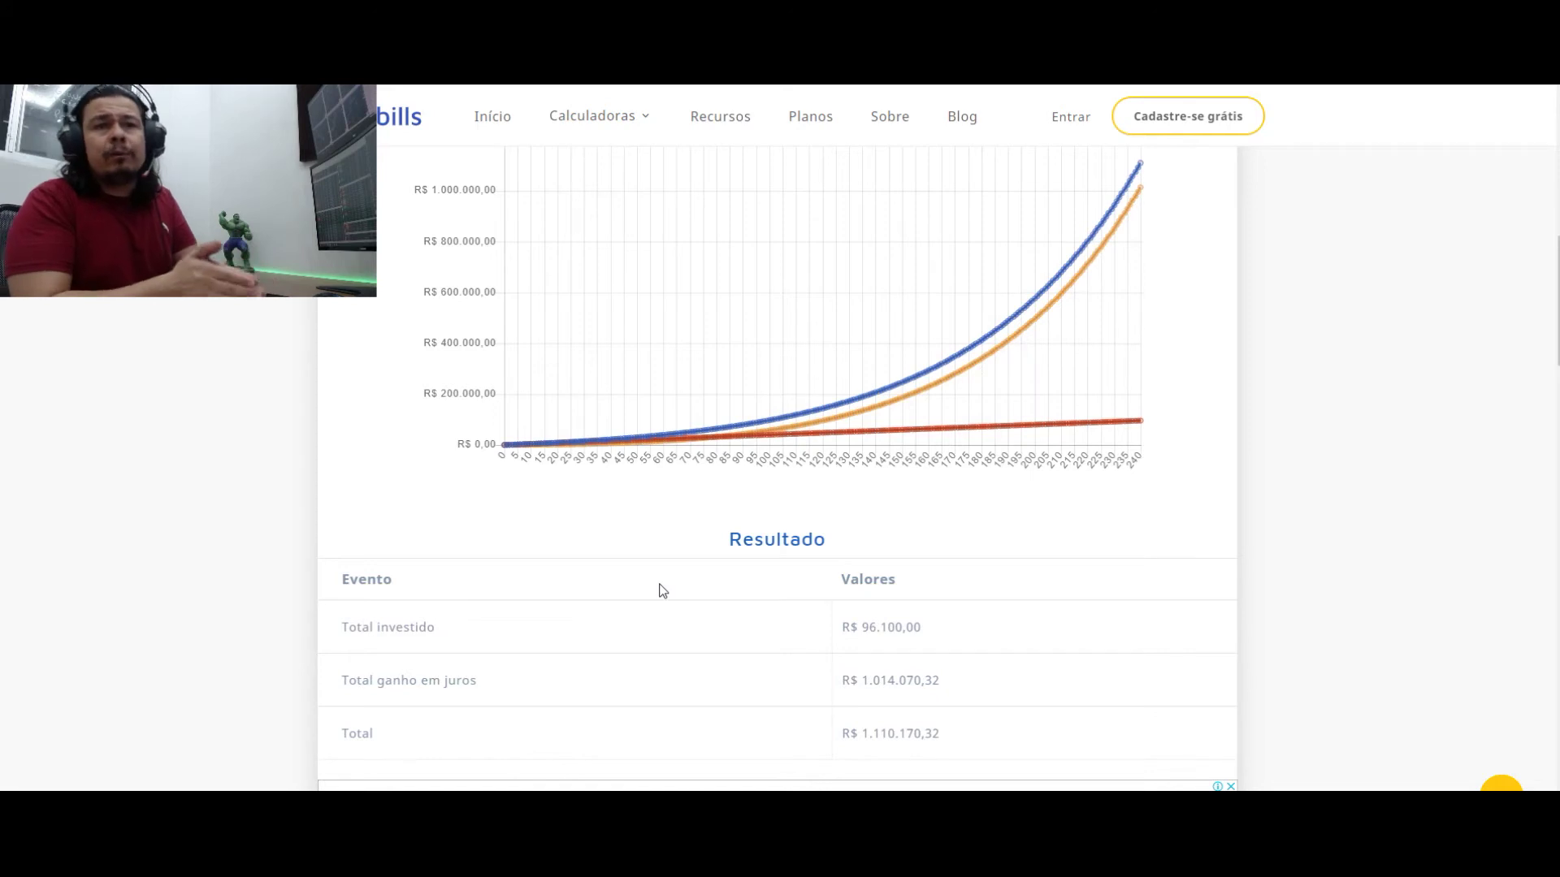
Step: Return to the trading platform and inspect each holding's position details, including VVAR3 and B3SA3, before closing the positions list
{"action": "mouse_move", "coordinate": [645, 120]}
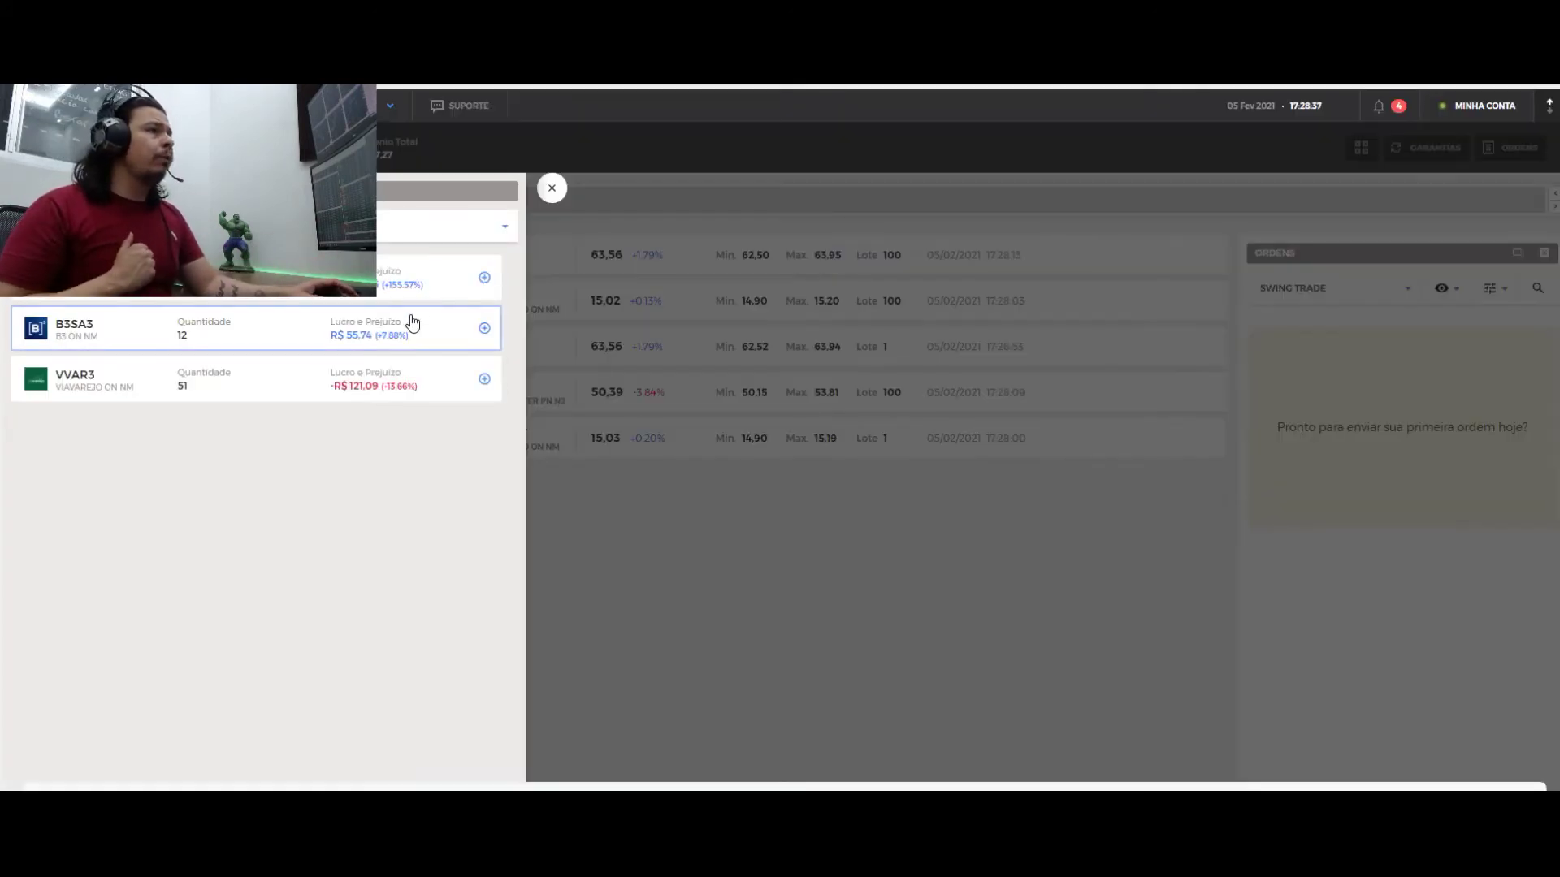
{"action": "left_click", "coordinate": [553, 190]}
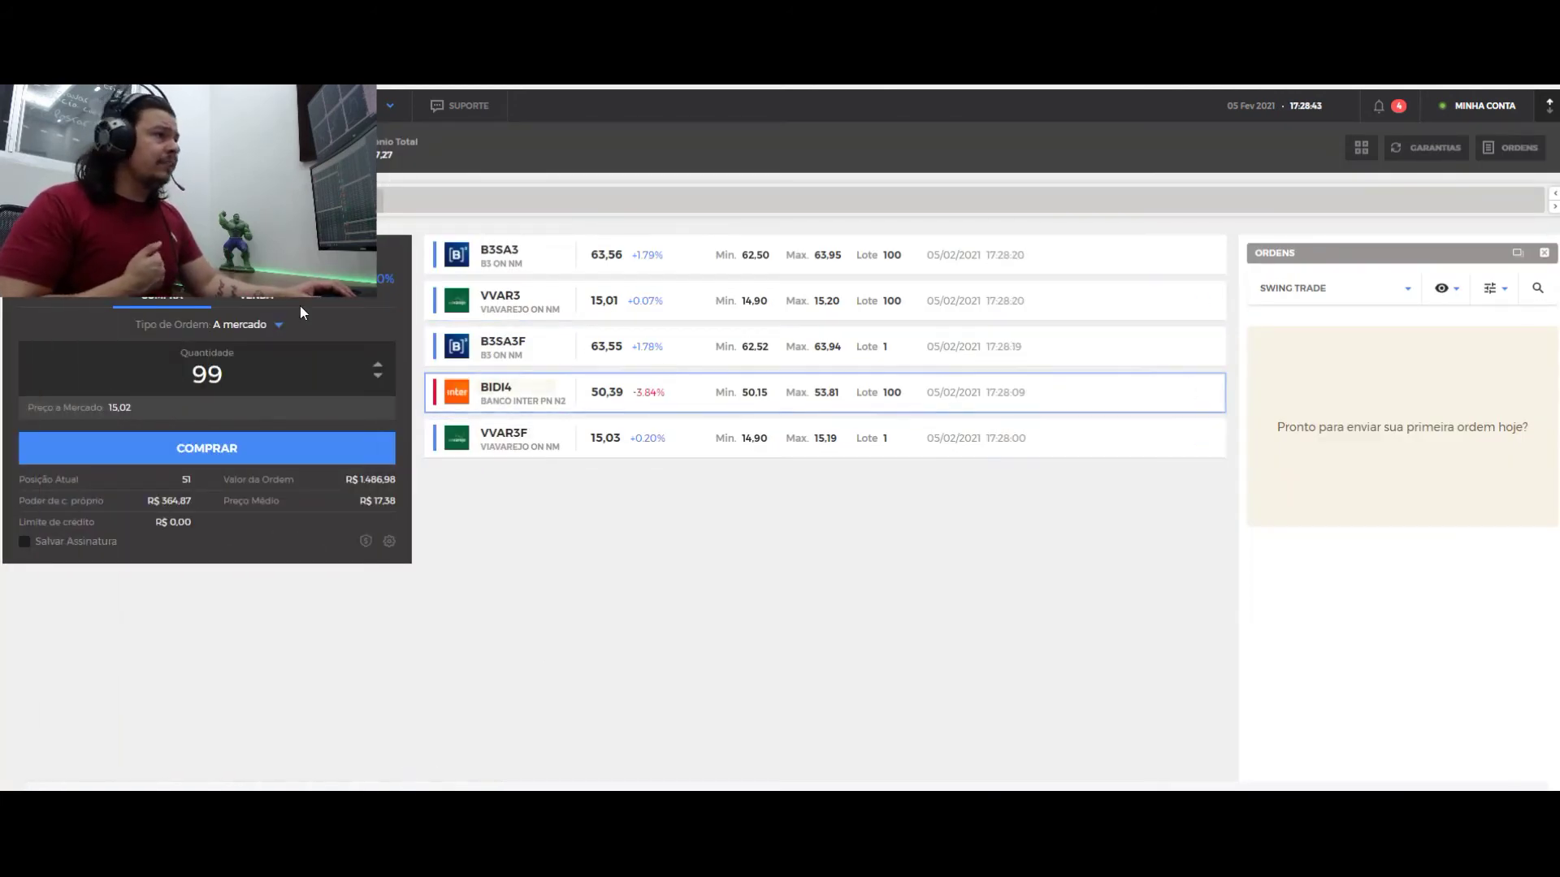
{"action": "left_click", "coordinate": [373, 168]}
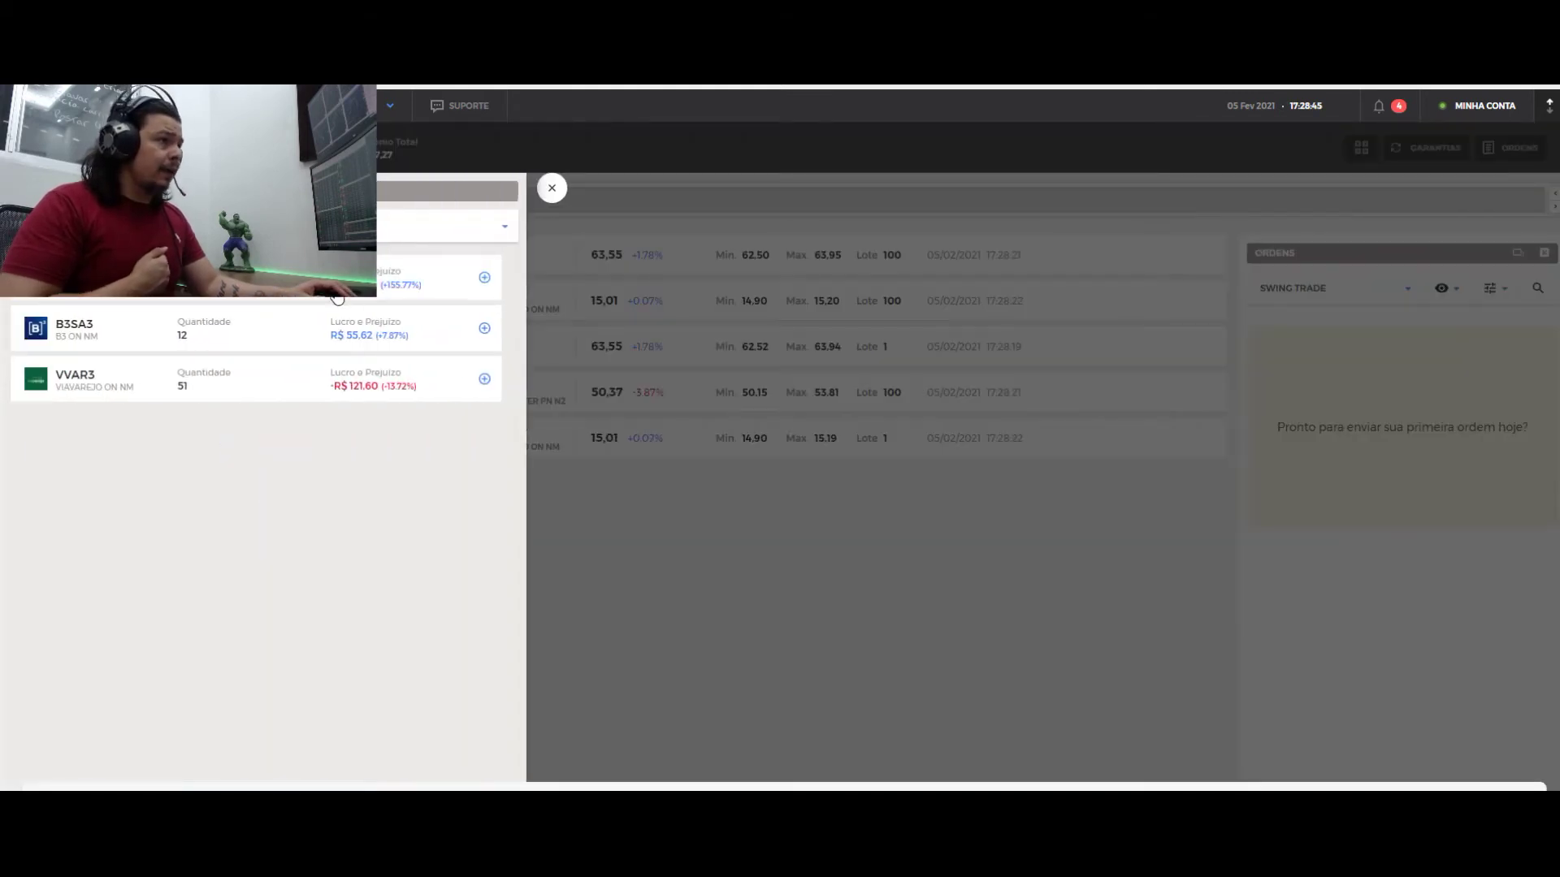
{"action": "left_click", "coordinate": [387, 384]}
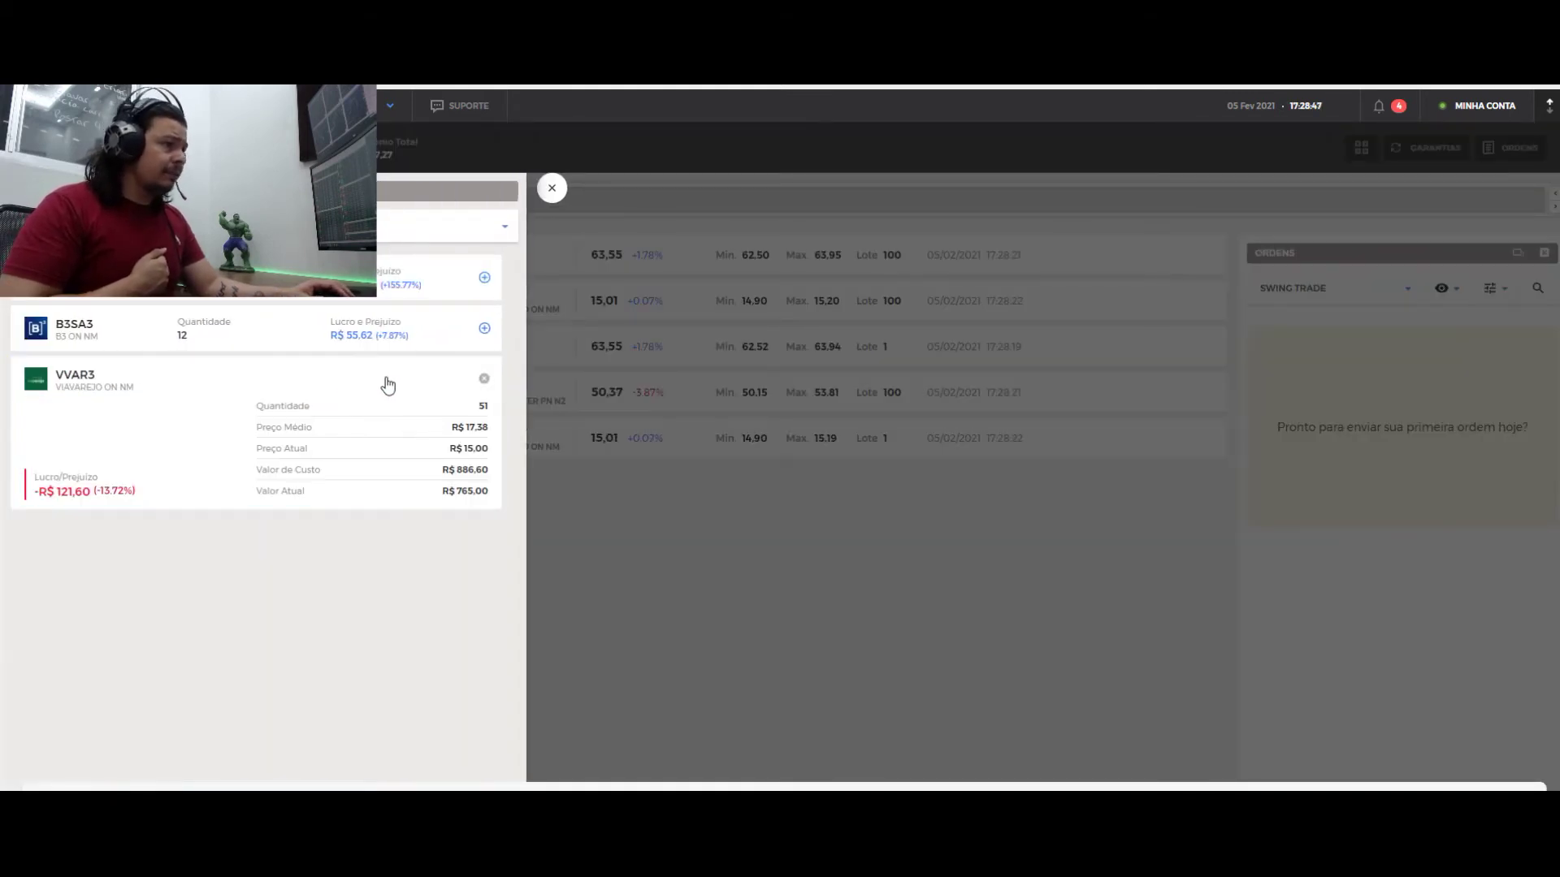
{"action": "left_click", "coordinate": [459, 391]}
{"action": "left_click", "coordinate": [416, 329]}
{"action": "left_click", "coordinate": [414, 331]}
{"action": "left_click", "coordinate": [416, 272]}
{"action": "left_click", "coordinate": [418, 277]}
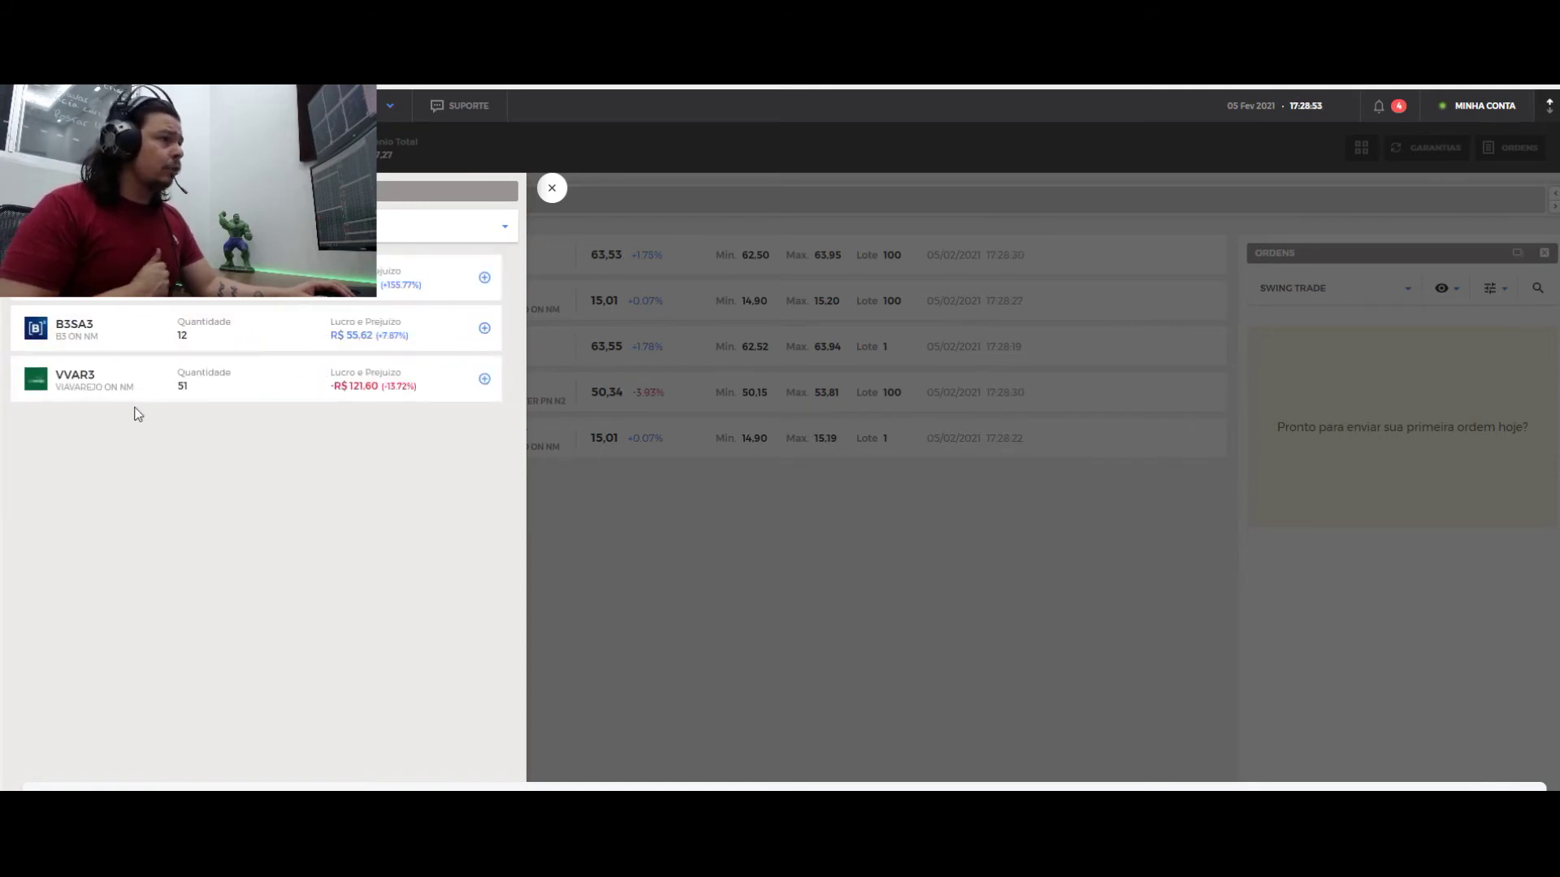
{"action": "left_click", "coordinate": [255, 334]}
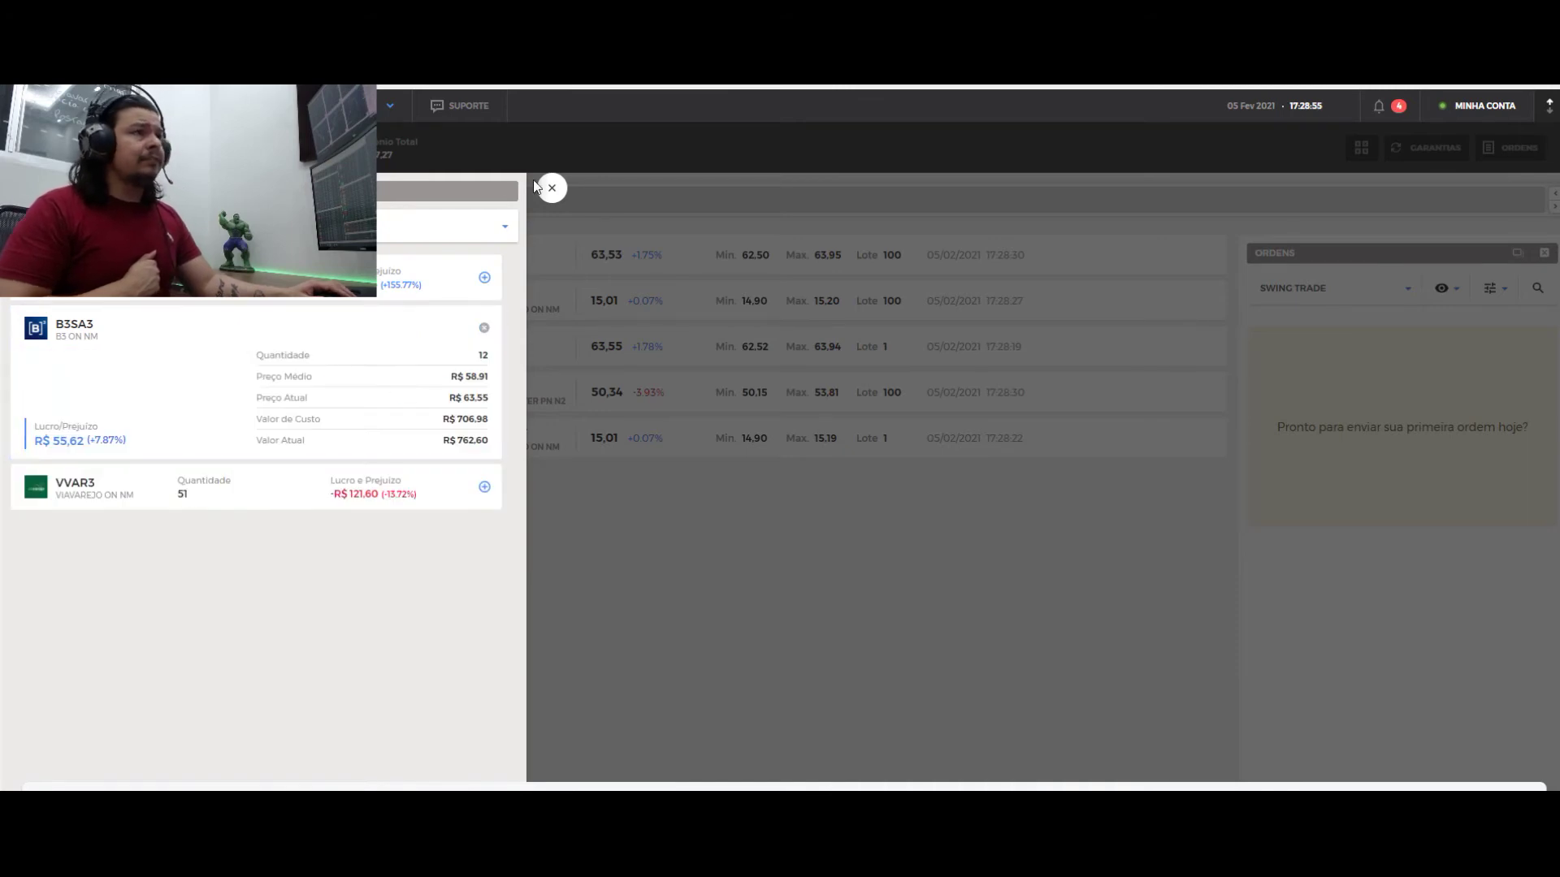
{"action": "left_click", "coordinate": [551, 187]}
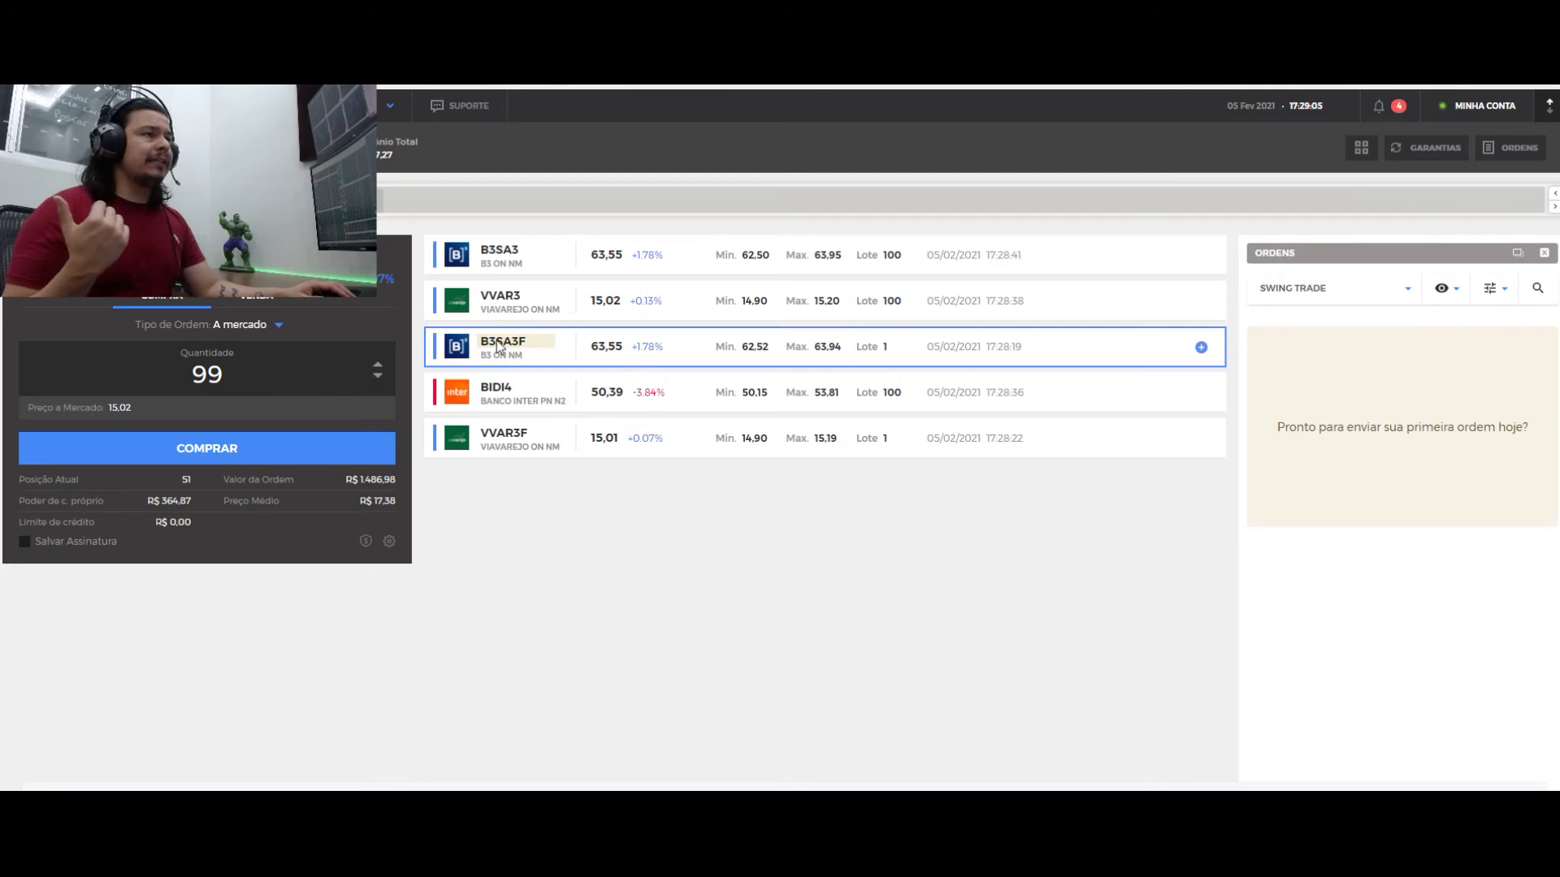
Step: Open the B3SA3F offer book and set the market buy order's quantity to 2
{"action": "left_click", "coordinate": [604, 348]}
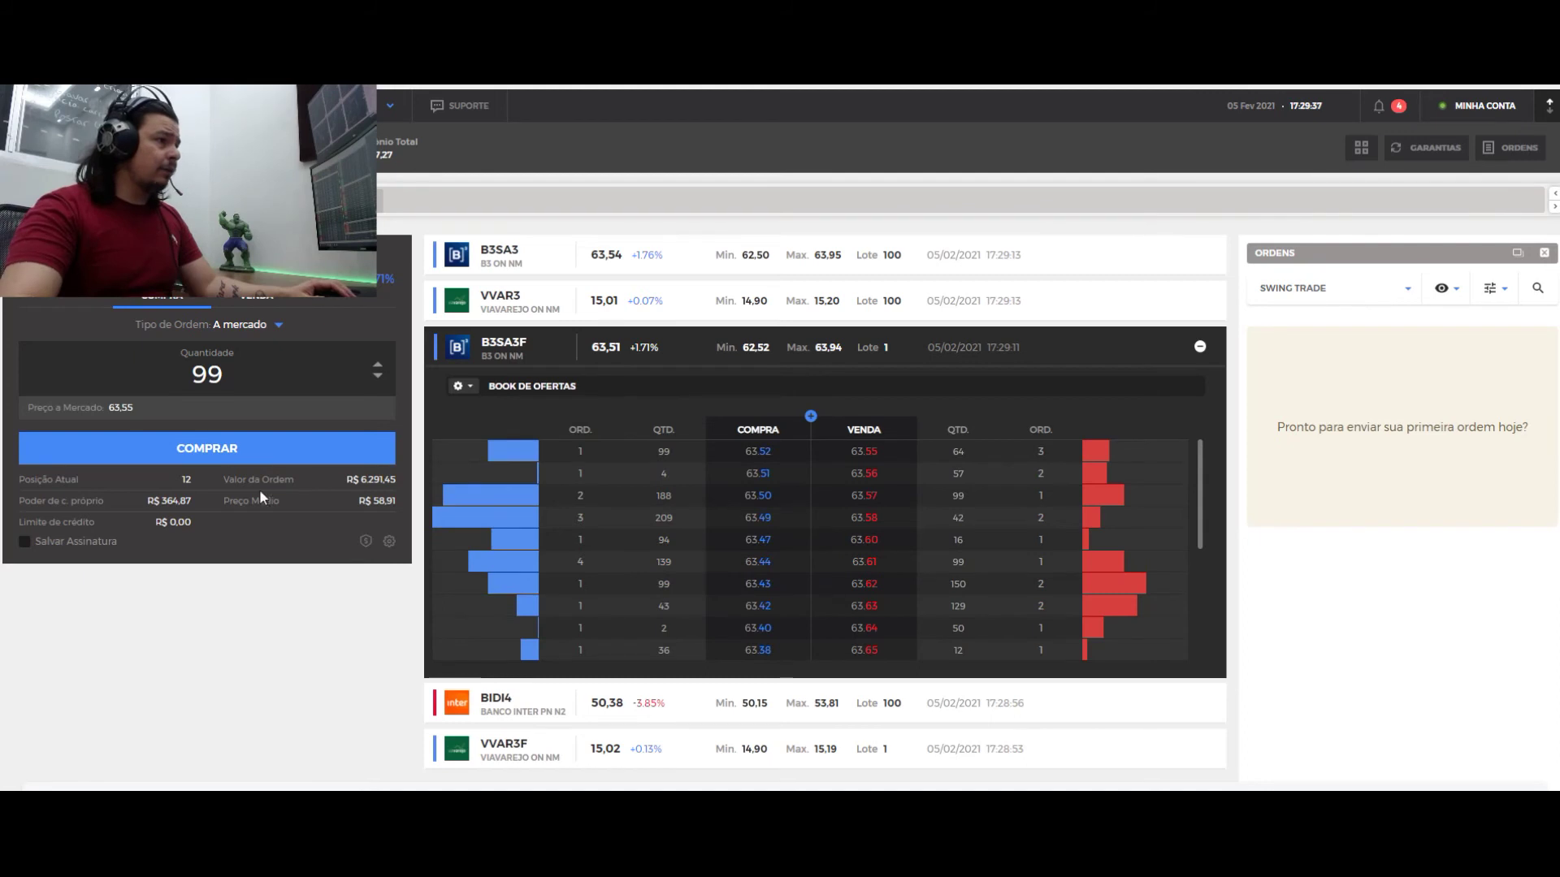
{"action": "double_click", "coordinate": [189, 366]}
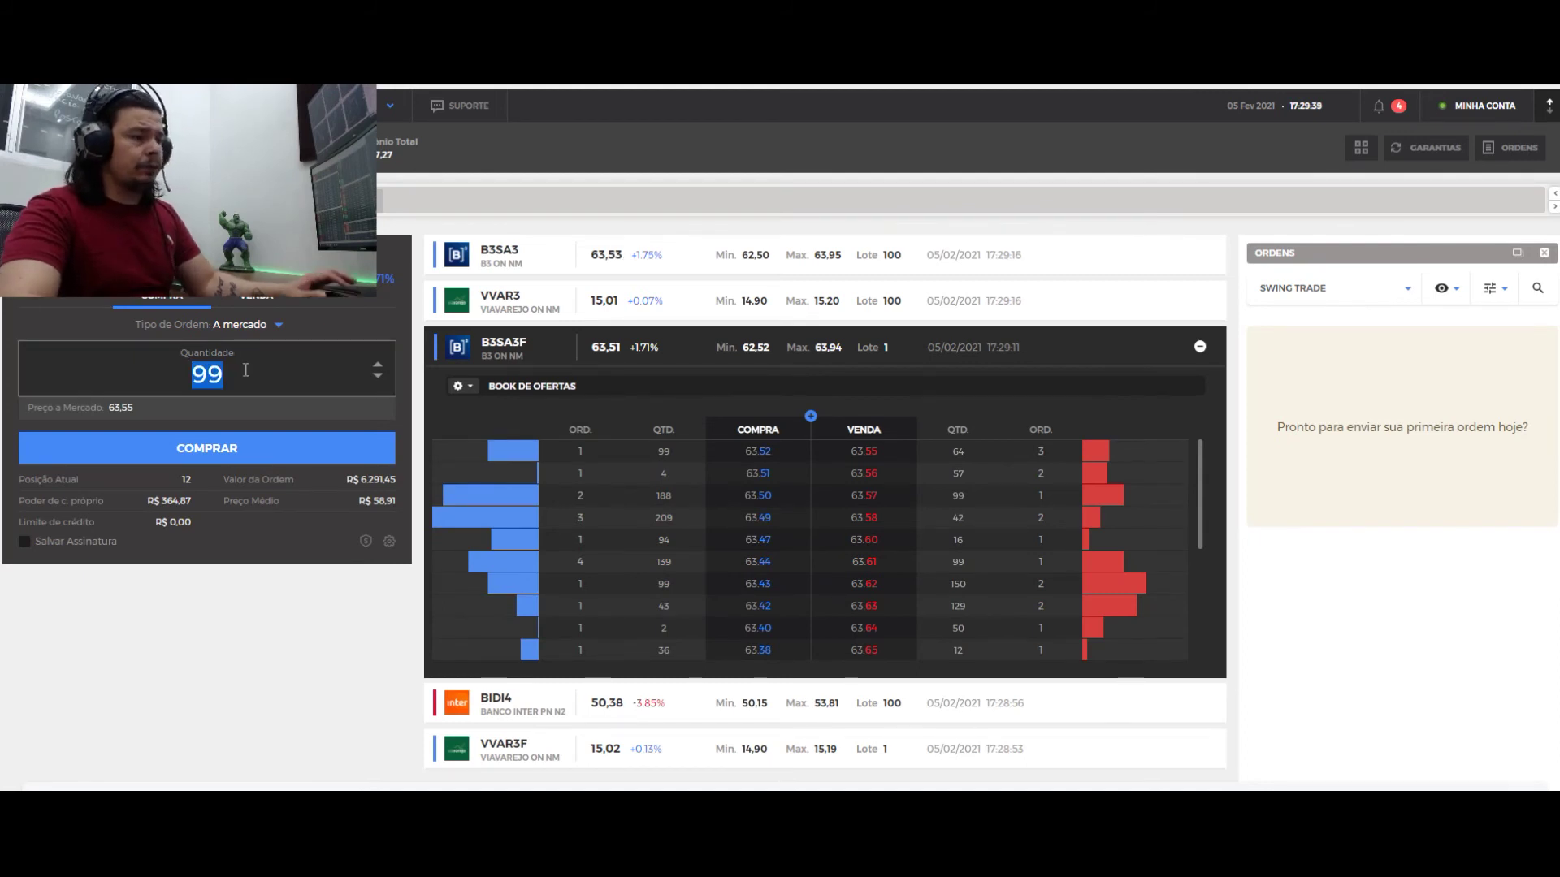
{"action": "type", "text": "2"}
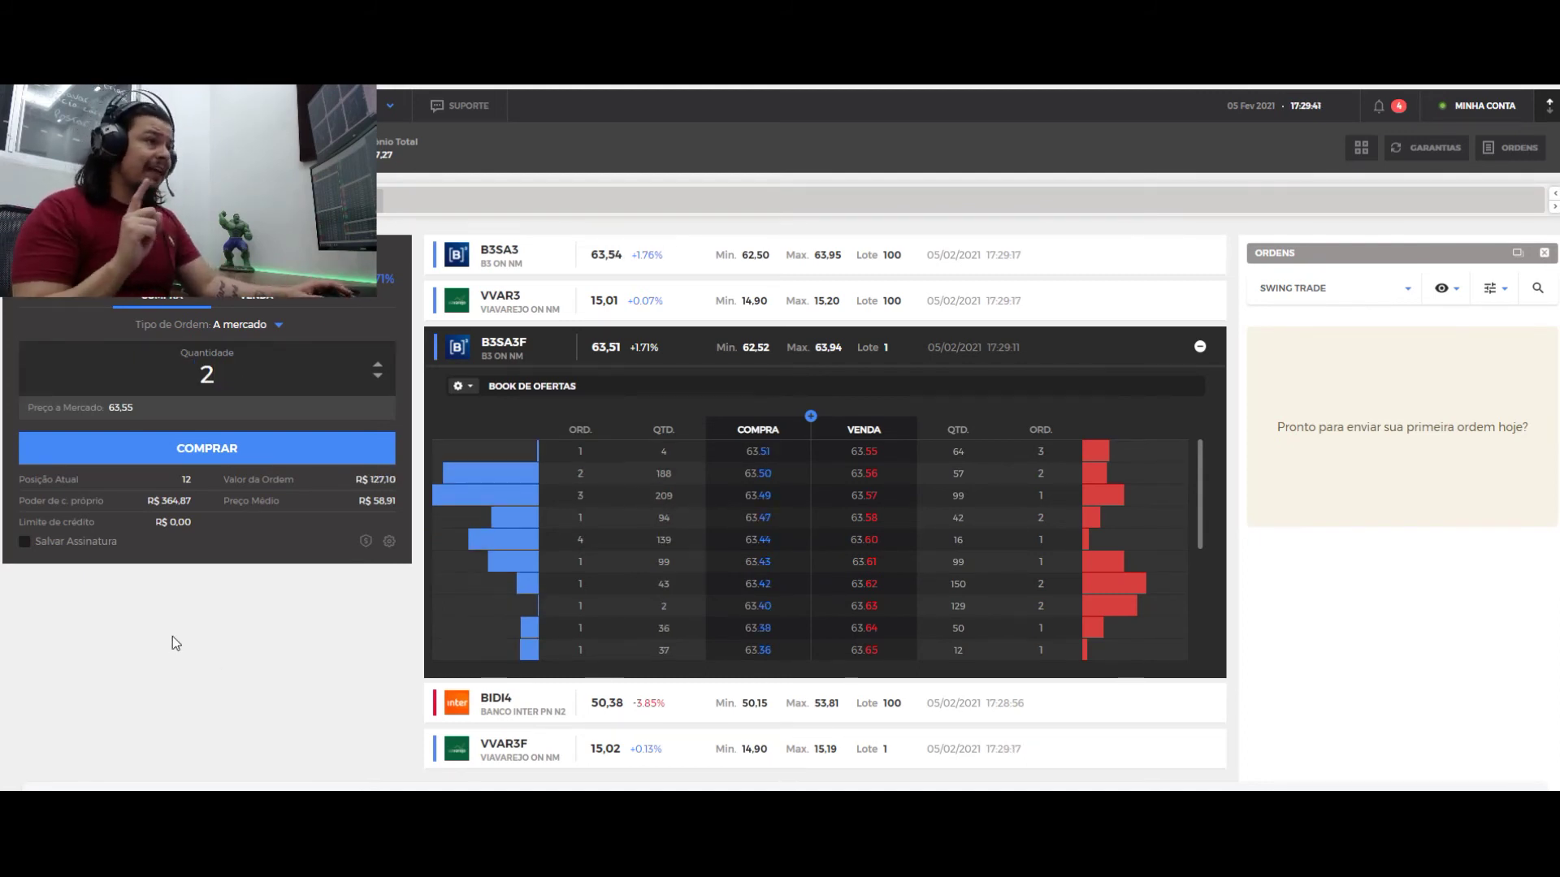
Step: Save the account's electronic signature and submit the market buy order for 2 B3SA3F shares
{"action": "left_click", "coordinate": [26, 542]}
{"action": "left_click", "coordinate": [84, 450]}
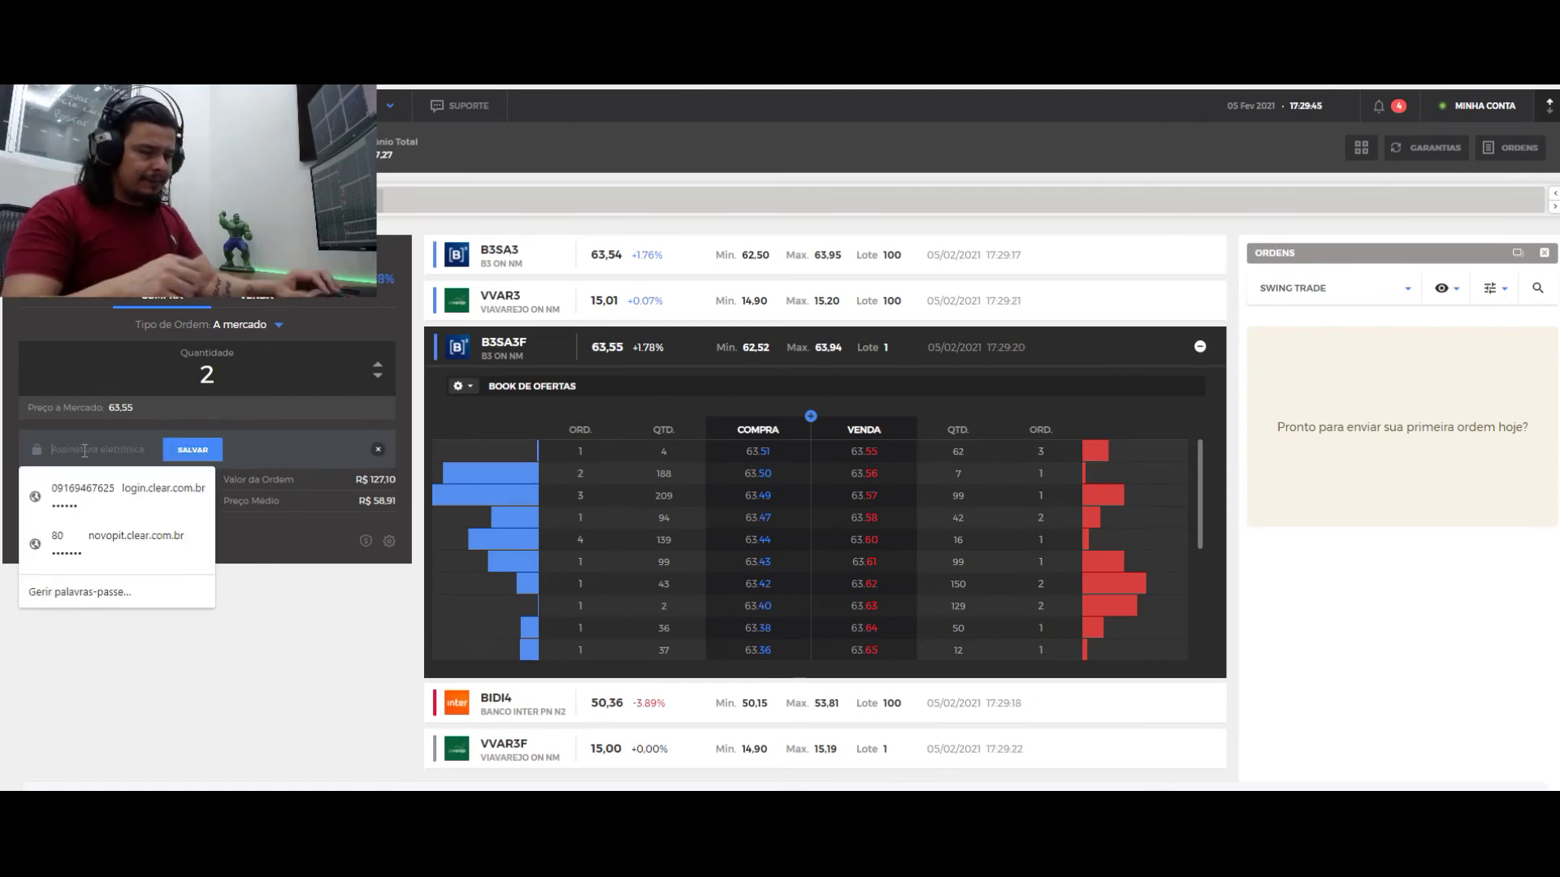
{"action": "type", "text": "••••"}
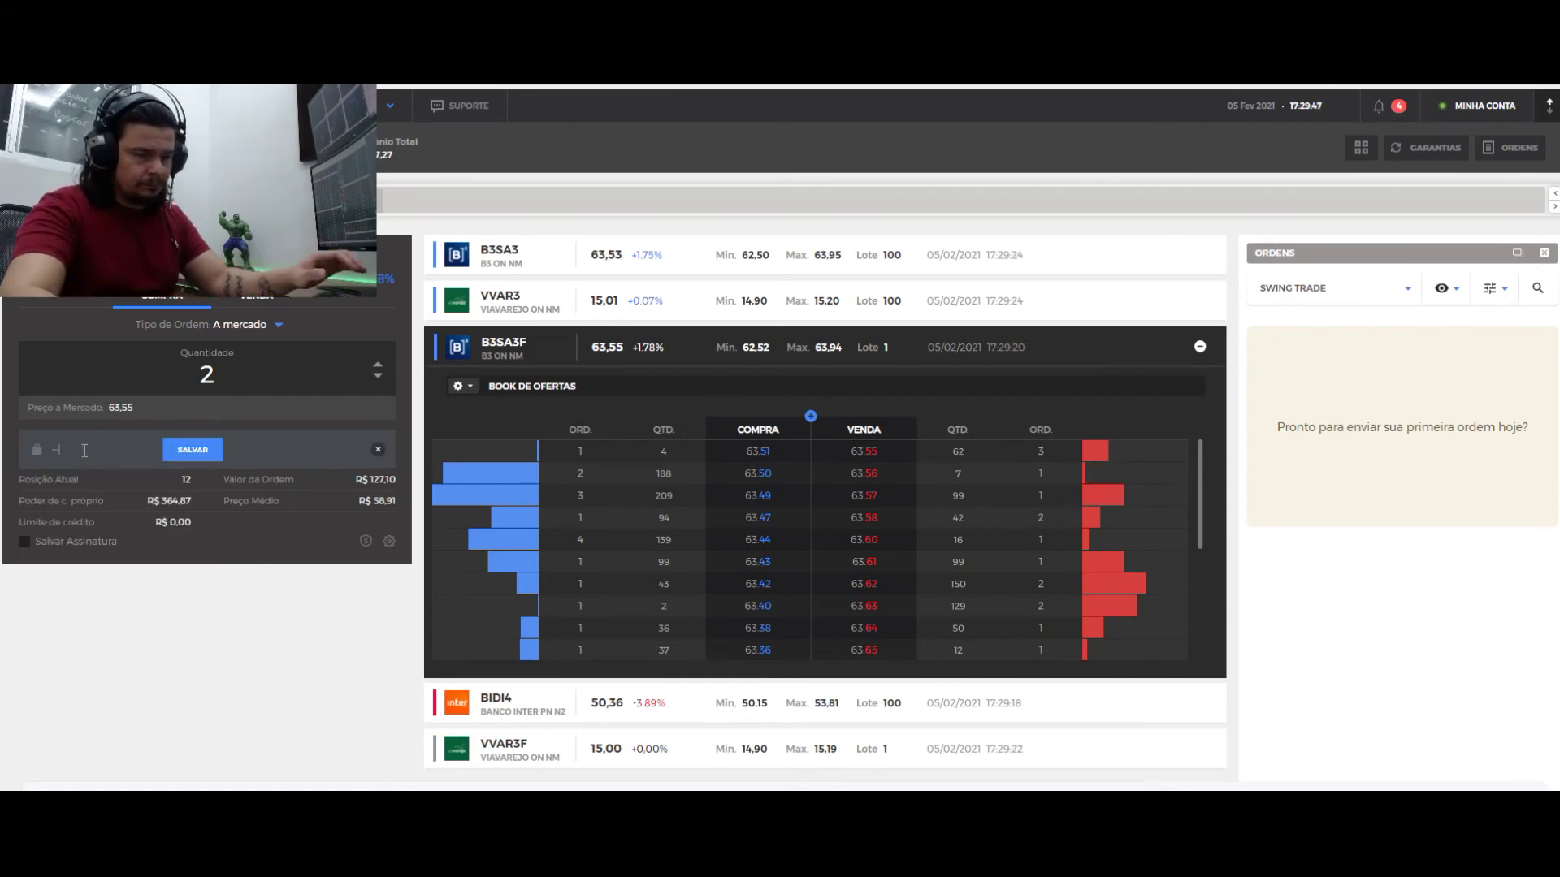
{"action": "left_click", "coordinate": [192, 450]}
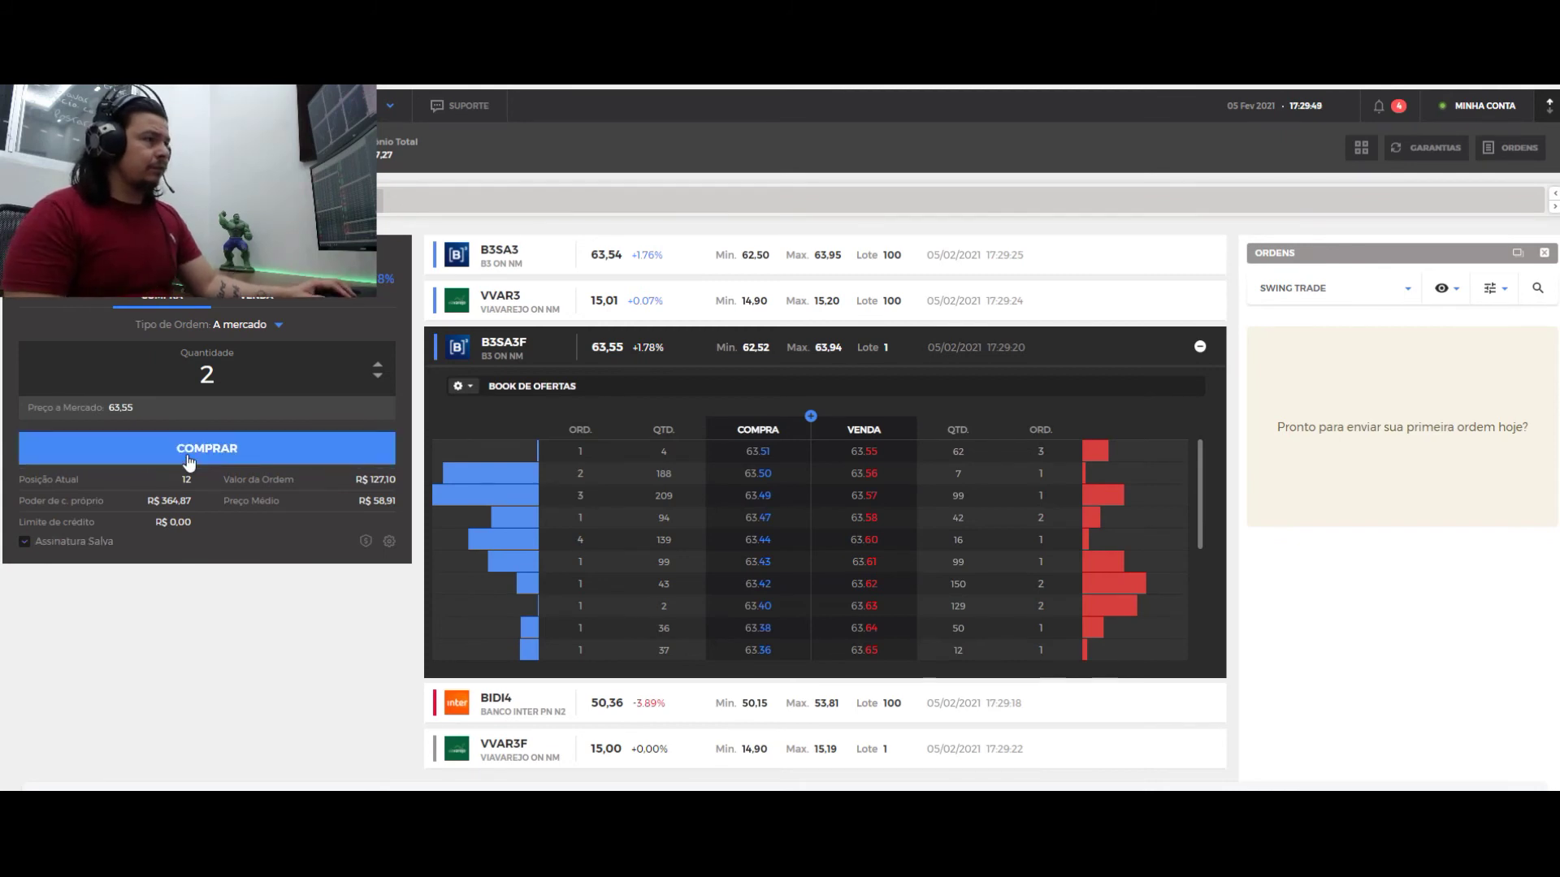
{"action": "left_click", "coordinate": [247, 452]}
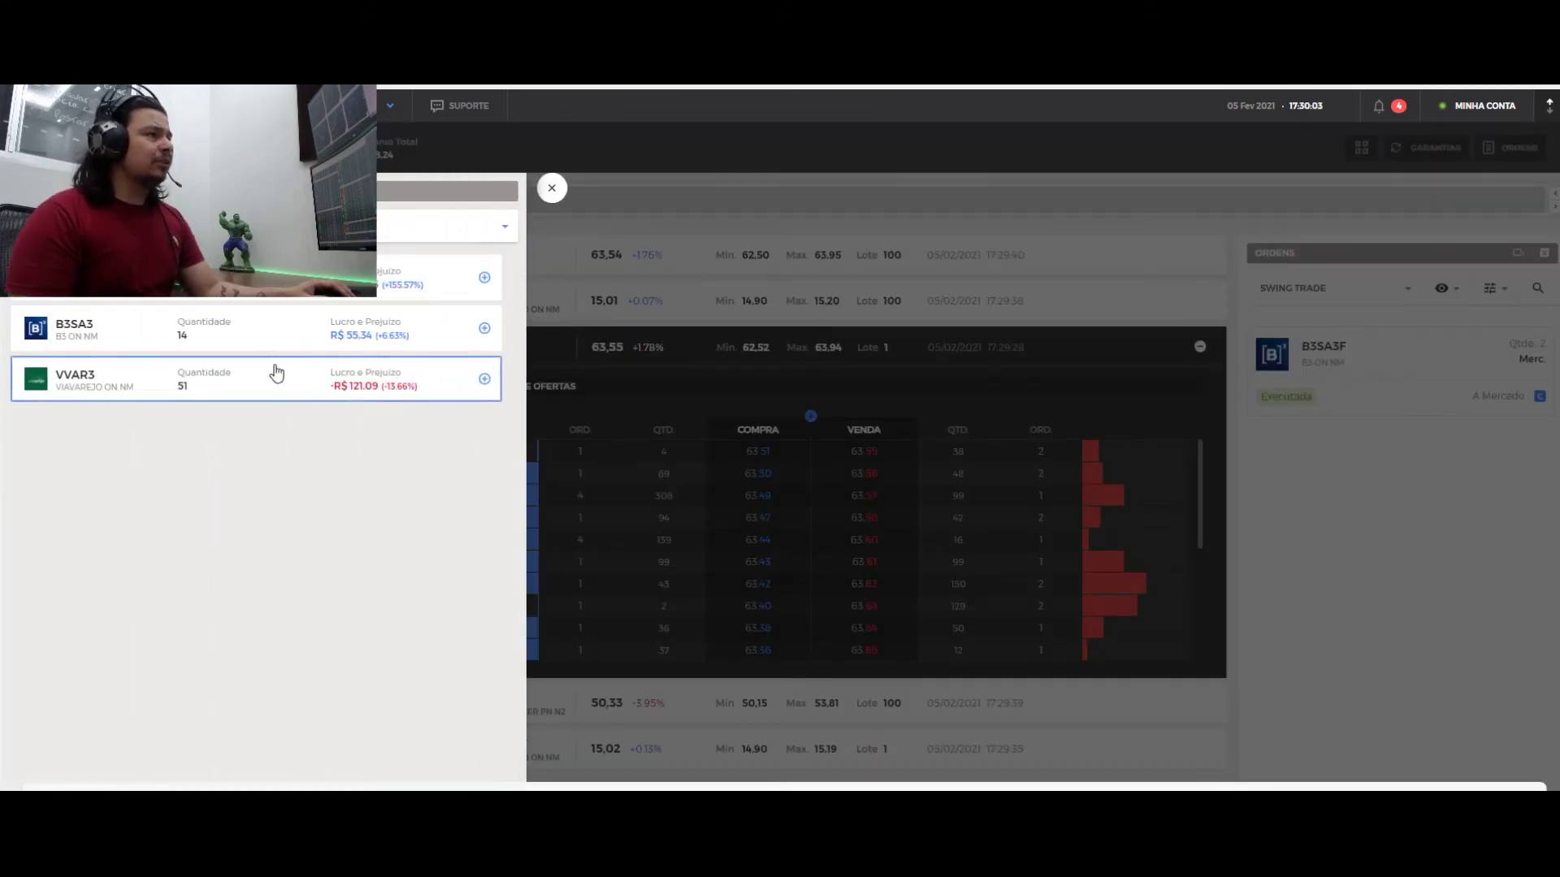
{"action": "left_click", "coordinate": [553, 187]}
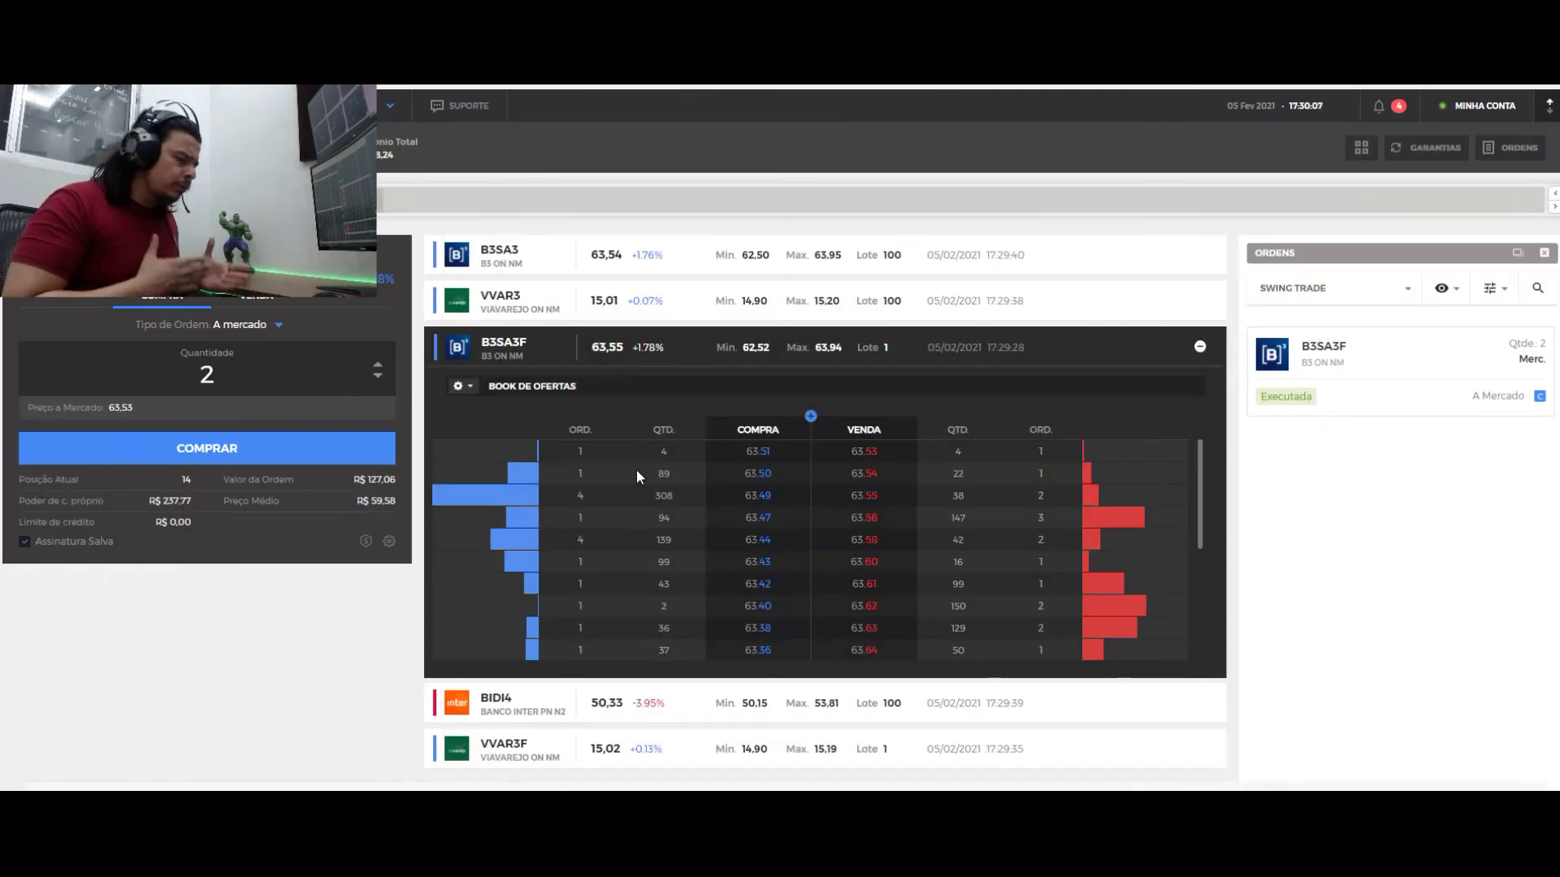